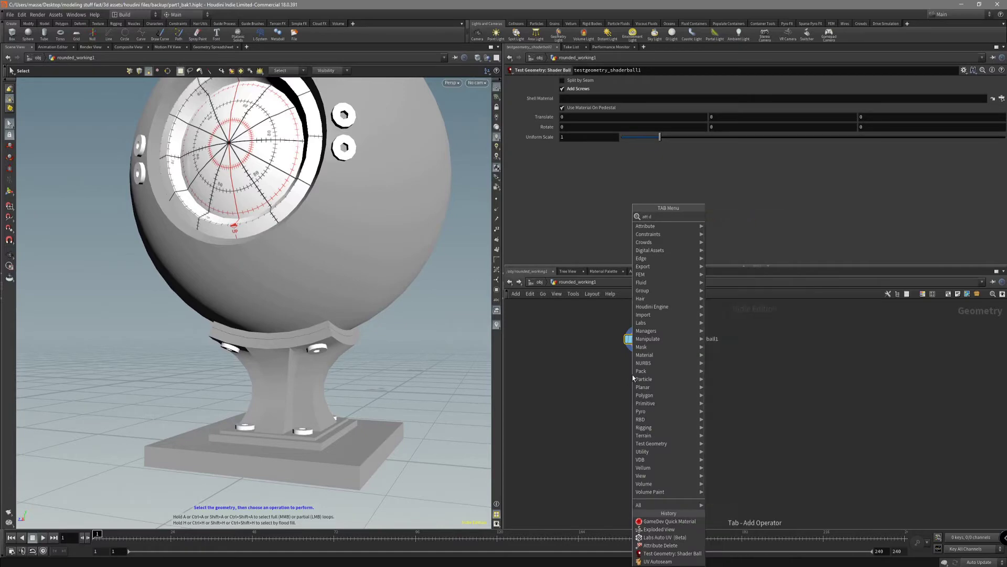
Step: Add an Attribute Delete node below the shader ball and set it to remove the primitive attribute shop_materialpath
key("Return")
key("Return")
left_click_drag(658, 397, 584, 365)
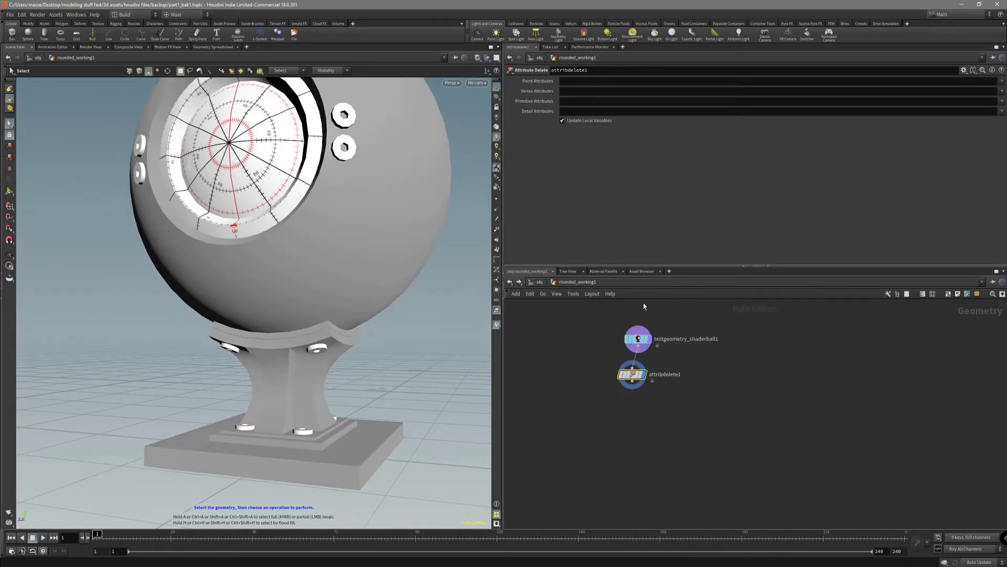
left_click(993, 114)
key("Escape")
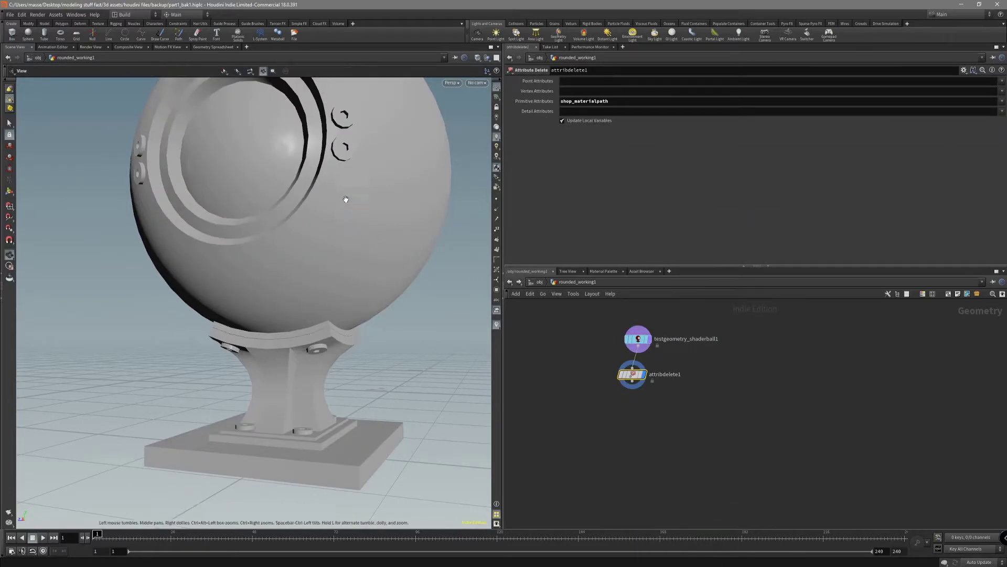
Step: Overlay the wireframe on the shaded model and frame the whole shader ball
key("shift+w")
left_click_drag(345, 200, 365, 279)
right_click_drag(365, 279, 320, 241)
key("s")
key("Tab")
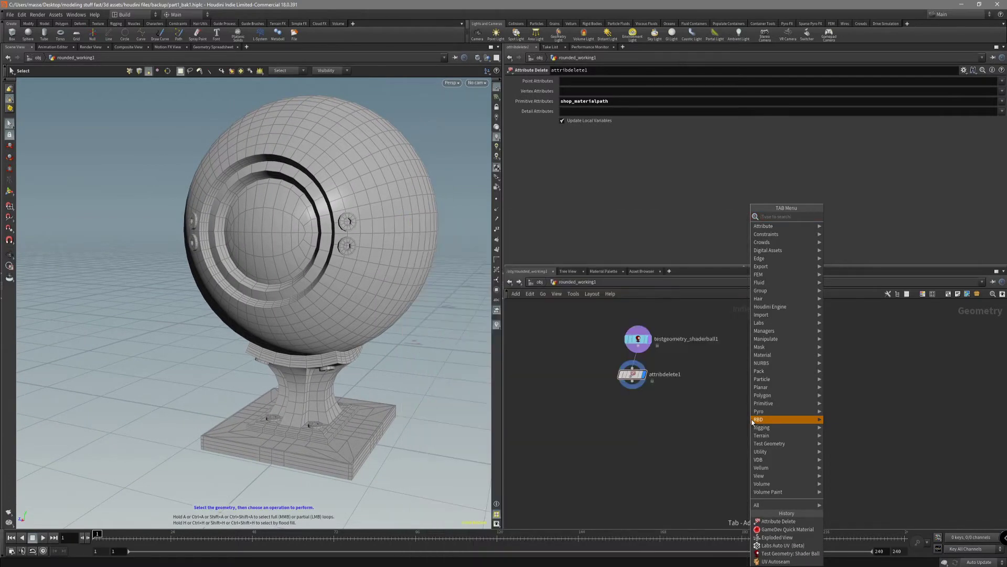
type("shader")
key("Down")
key("Down")
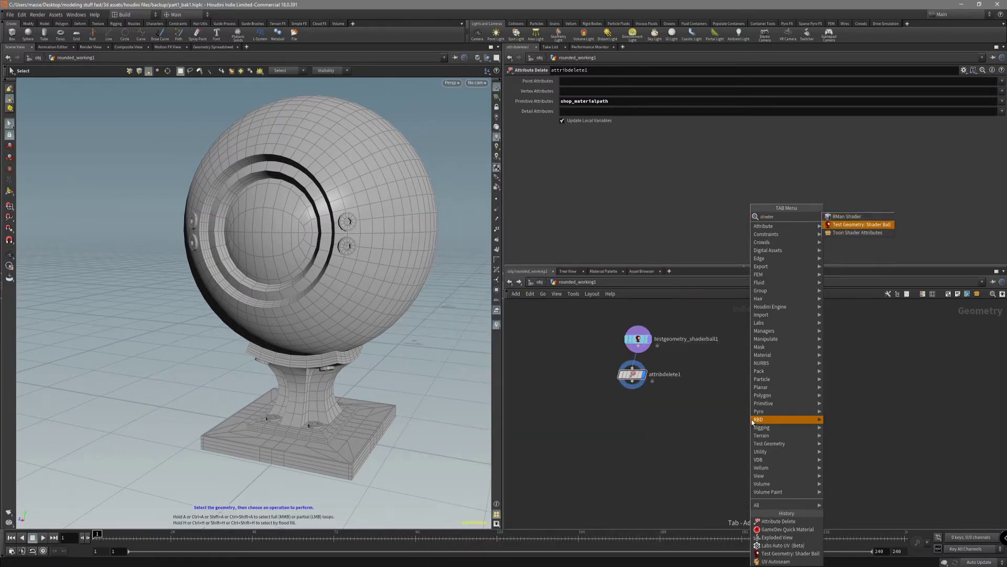
key("Up")
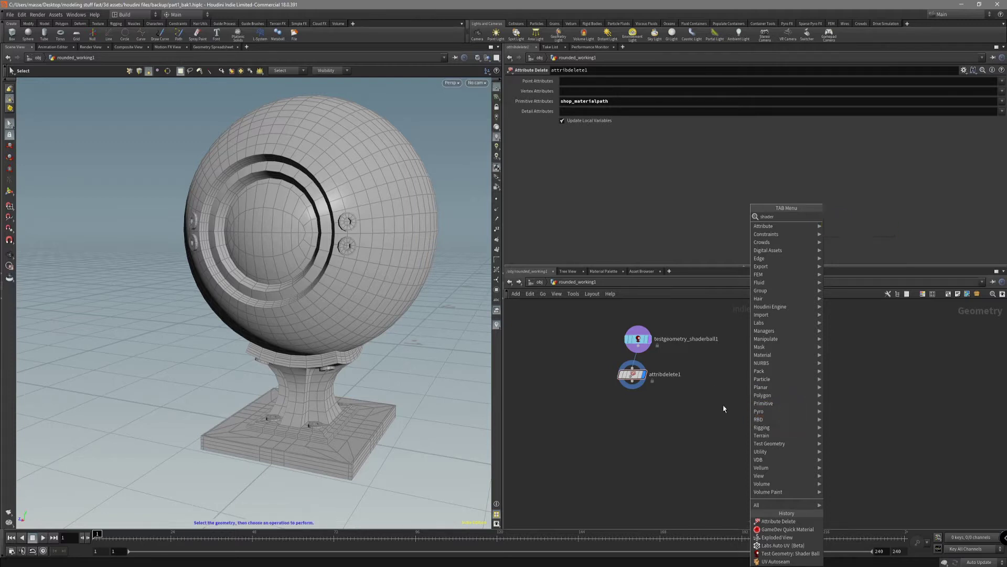
left_click(723, 409)
Step: Add a Labs Auto UV node after the Attribute Delete node and make it the displayed node
middle_click_drag(683, 400, 680, 408)
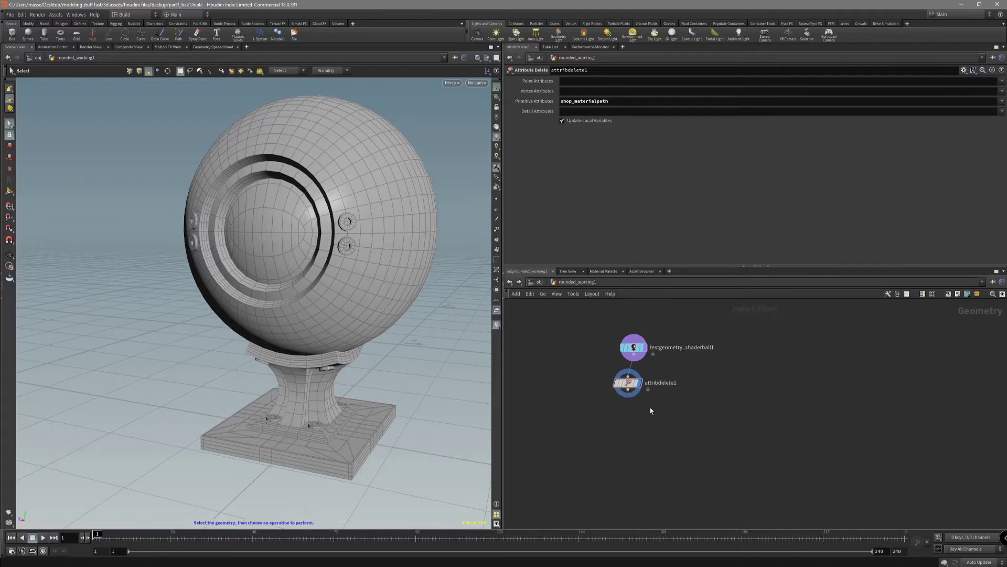
key("Tab")
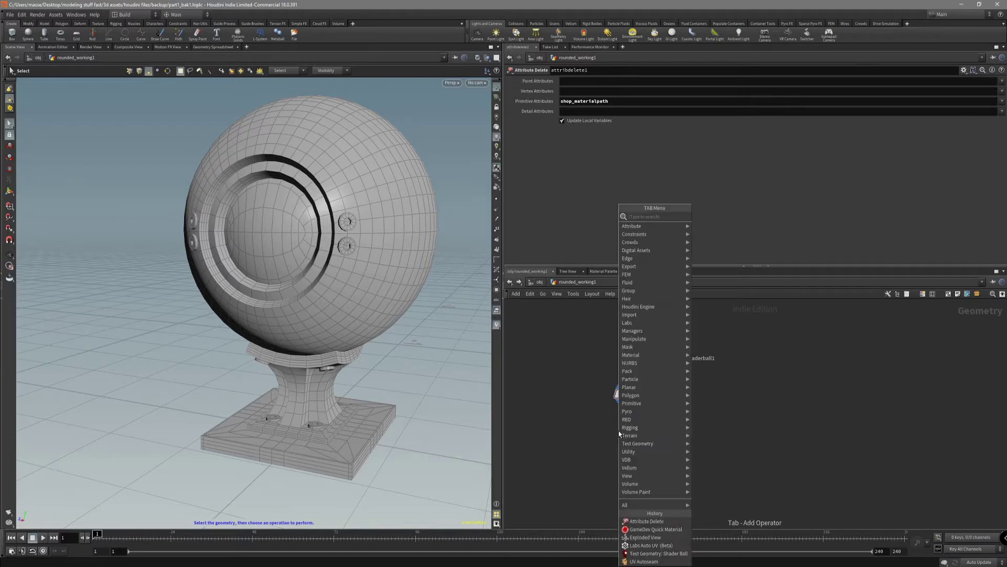
type("autu")
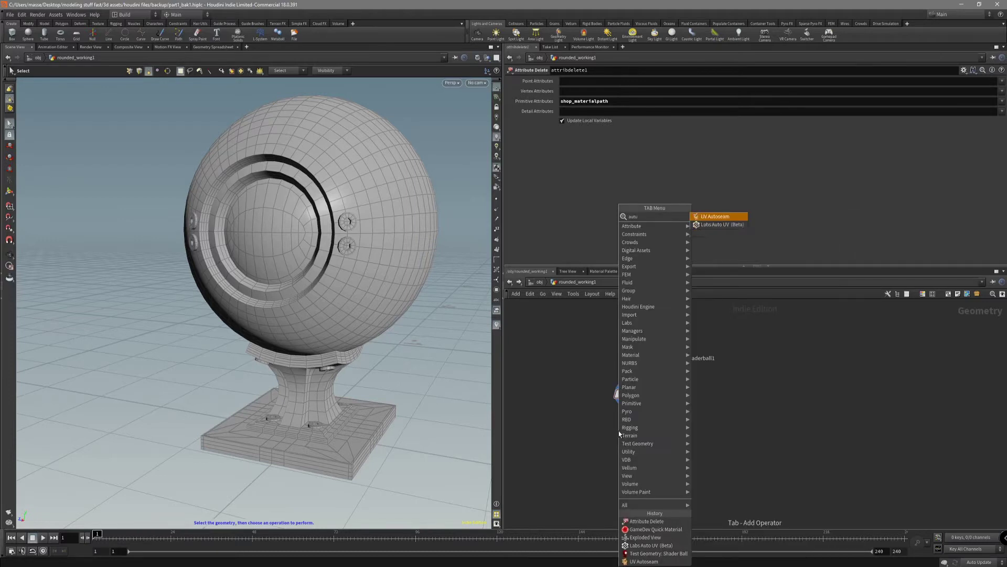
key("Escape")
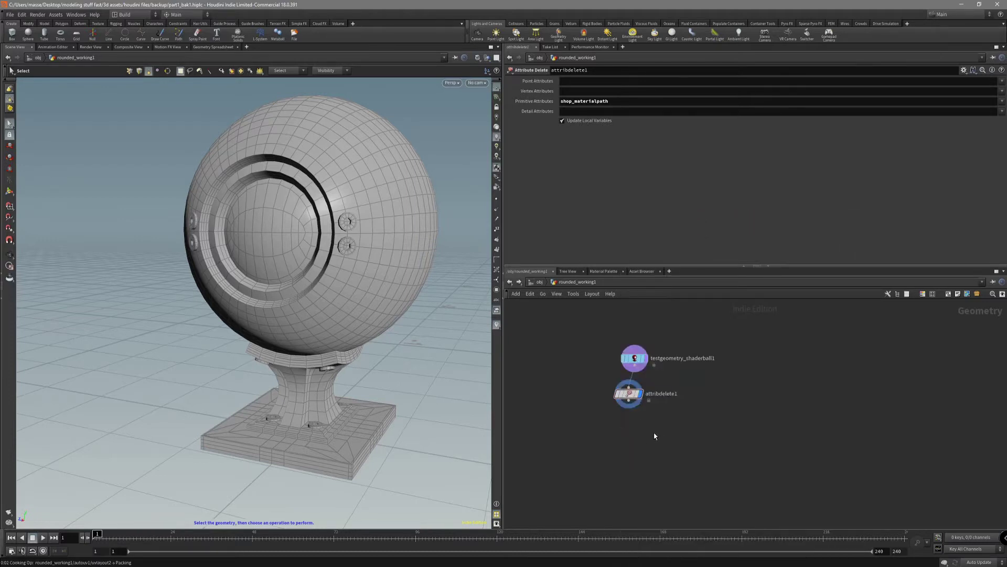
scroll(649, 425, "up", 2)
left_click(622, 433)
Step: Examine the packed UV islands of the shader ball in the UV view, then return to the perspective view
key("space+5")
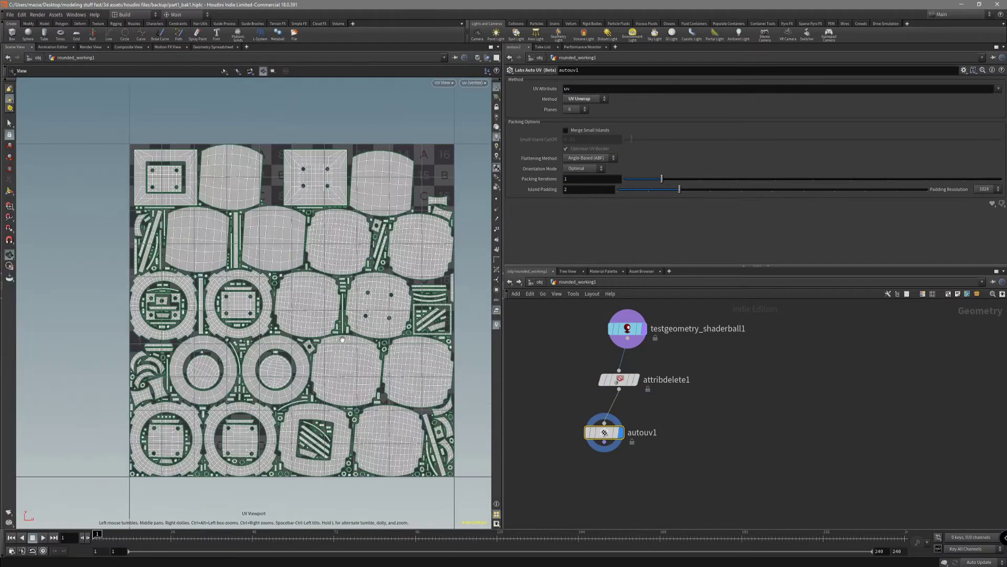
scroll(342, 339, "up", 3)
middle_click_drag(342, 339, 255, 375)
scroll(377, 273, "down", 2)
scroll(432, 351, "up", 5)
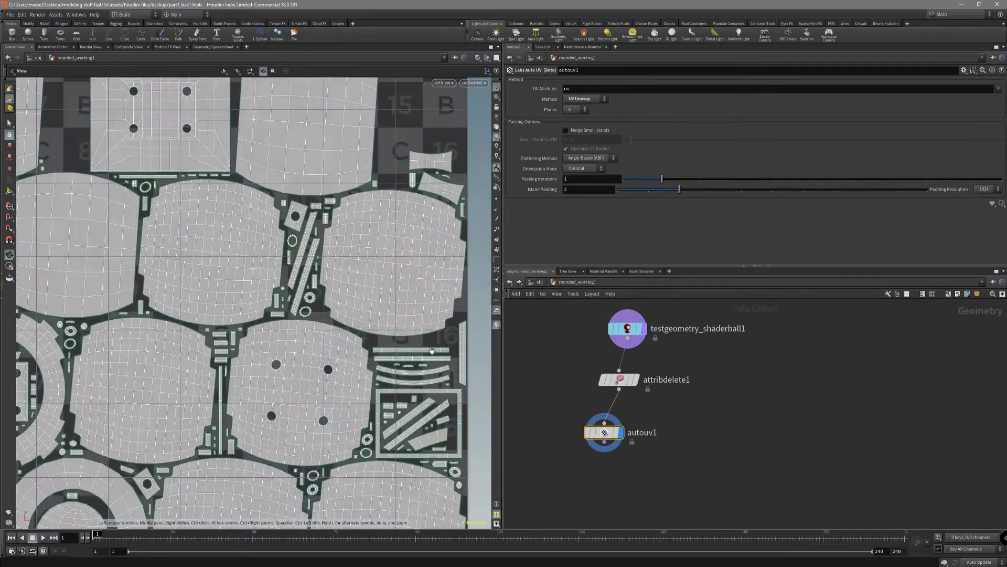
middle_click_drag(299, 474, 400, 269)
scroll(401, 268, "down", 2)
middle_click_drag(329, 294, 312, 309)
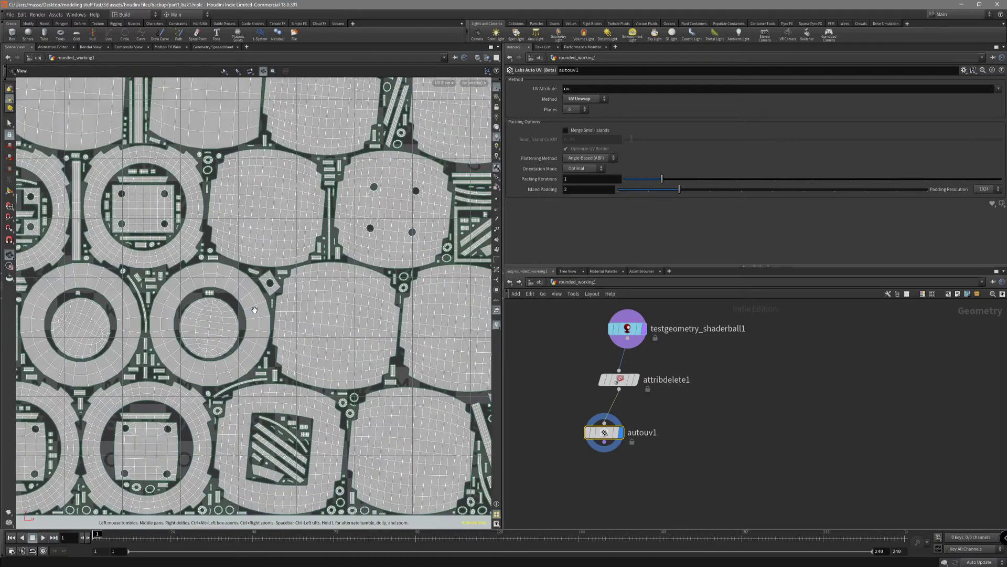
key("space+1")
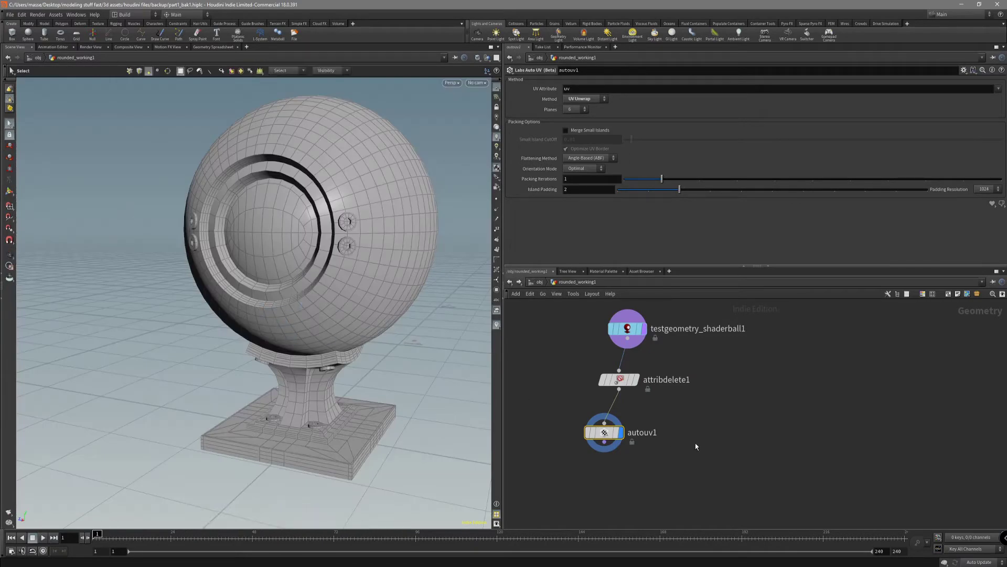
Step: Add an Exploded View node after autouv1 and display its result
middle_click_drag(695, 443, 684, 429)
key("Tab")
type("explode")
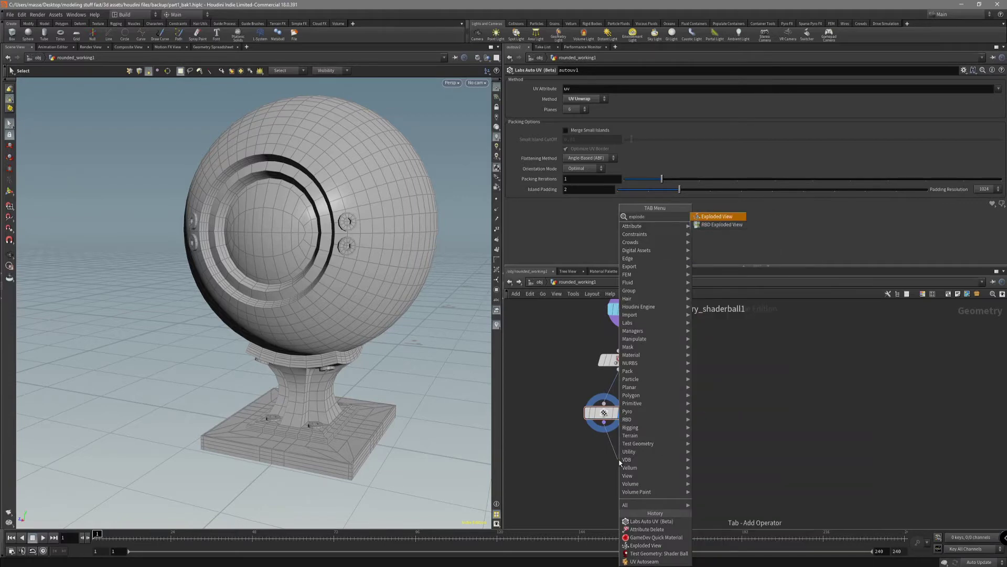
key("Return")
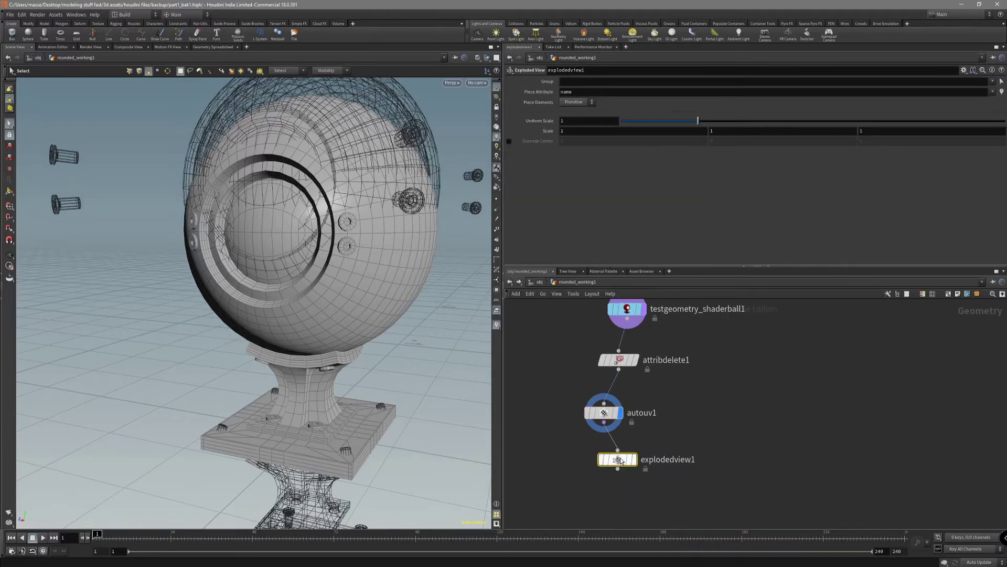
left_click_drag(590, 467, 590, 468)
left_click_drag(671, 491, 592, 454)
Step: Spread the exploded pieces farther apart by raising the Uniform Scale to about 2.877
key("r")
right_click_drag(437, 324, 307, 315, "alt")
left_click_drag(307, 315, 257, 315, "alt")
right_click_drag(257, 315, 343, 361, "alt")
left_click_drag(344, 361, 334, 343, "alt")
left_click_drag(703, 129, 798, 126)
left_click_drag(436, 380, 493, 371, "alt")
left_click_drag(813, 125, 842, 118)
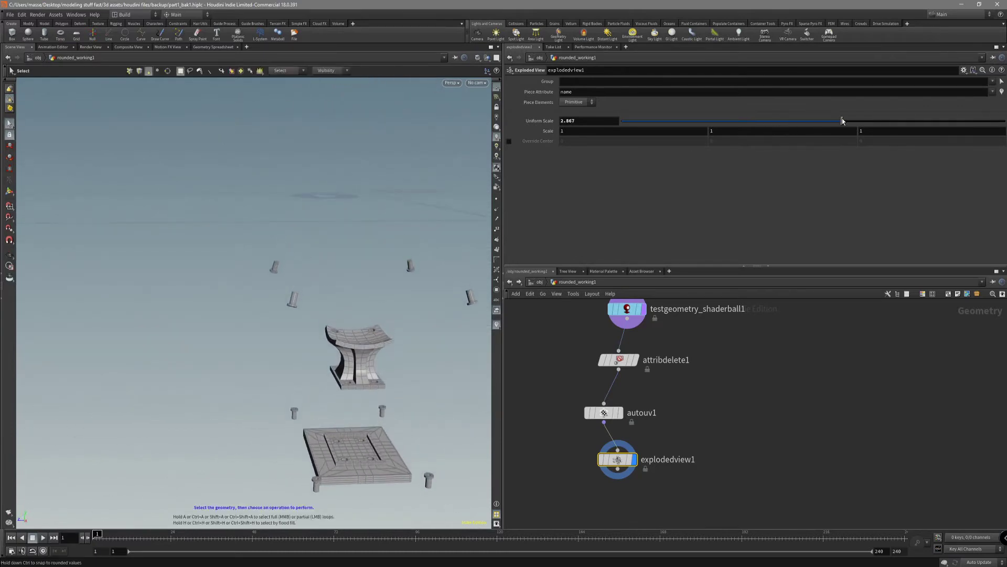
Step: Select the whole inner ball inside the shell and move it out along Z by about -0.84 with an Edit node
left_click_drag(360, 234, 300, 272)
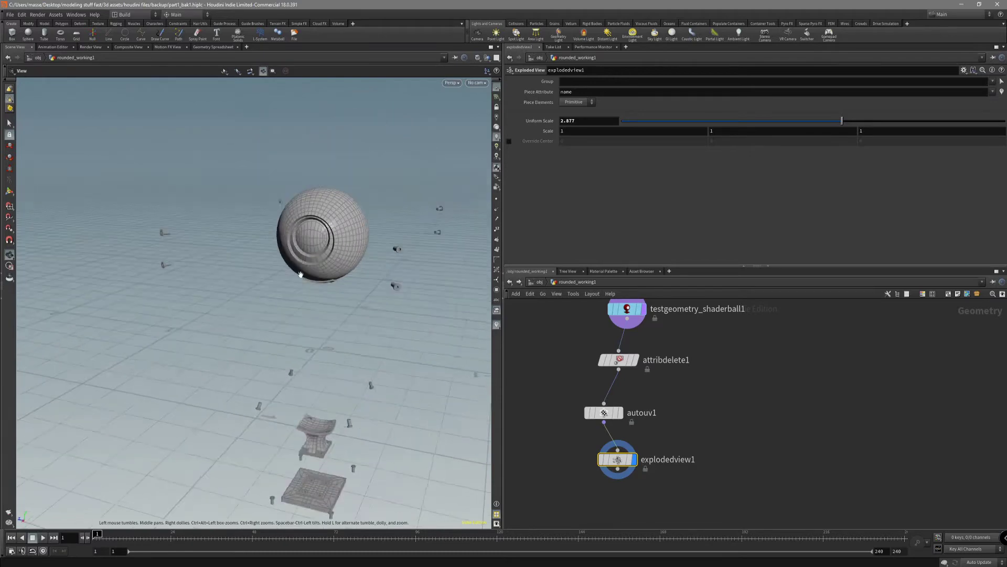
scroll(299, 271, "up", 5)
double_click(332, 235)
left_click_drag(333, 235, 460, 257, "alt")
scroll(281, 271, "down", 2)
key("t")
left_click(259, 274)
middle_click_drag(461, 257, 339, 256, "alt")
left_click_drag(339, 256, 353, 243, "alt")
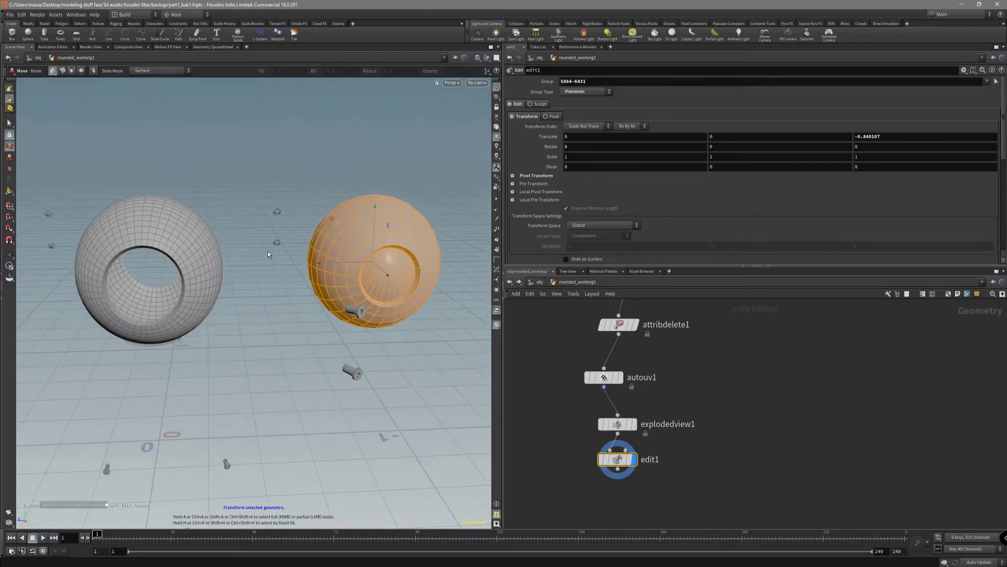
key("s")
left_click(242, 263)
Step: Compare the exploded view's output with the edited result in the viewport
left_click(624, 424)
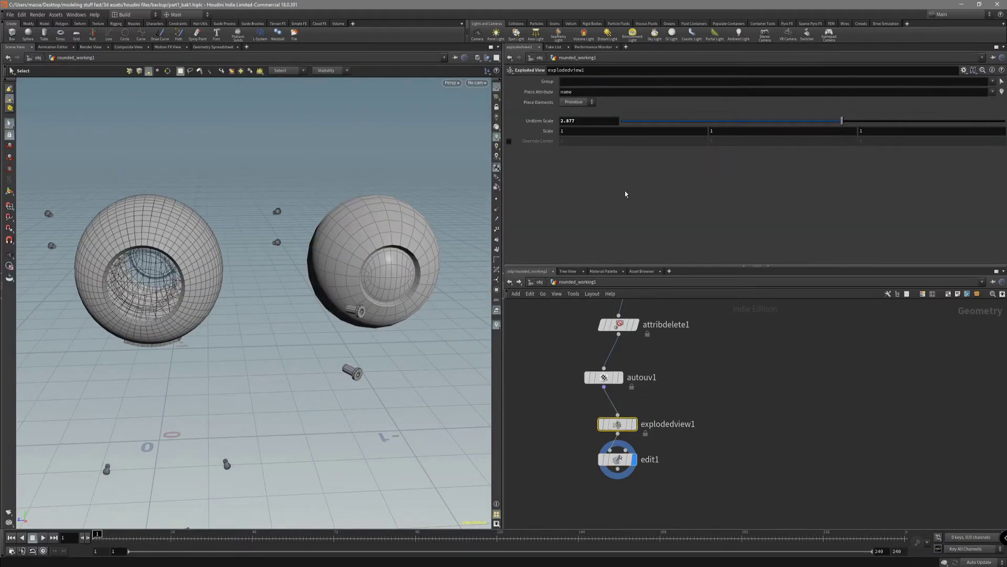
mouse_move(304, 267)
left_mouse_down("alt")
mouse_move(249, 297)
mouse_move(288, 294)
left_mouse_up("alt")
left_click(634, 424)
left_click(619, 459)
left_click(634, 459)
mouse_move(362, 312)
left_mouse_down()
mouse_move(300, 402)
mouse_move(337, 328)
mouse_move(310, 247)
left_mouse_up()
scroll(301, 402, "down", 3)
Step: Turn off the wireframe overlay and add a Labs Quick Material node after edit1
key("shift+w")
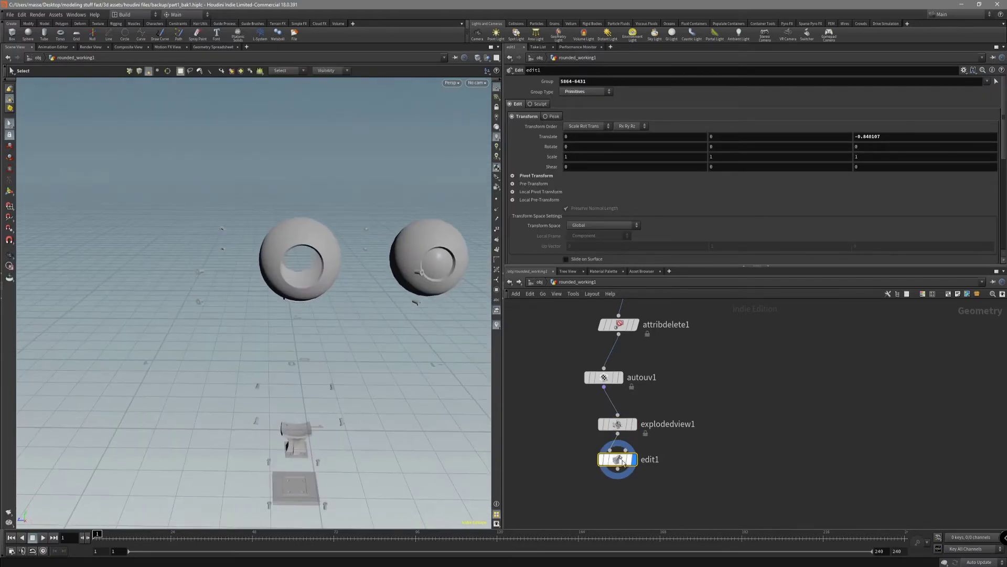
middle_click_drag(635, 507, 632, 468)
left_click(633, 477)
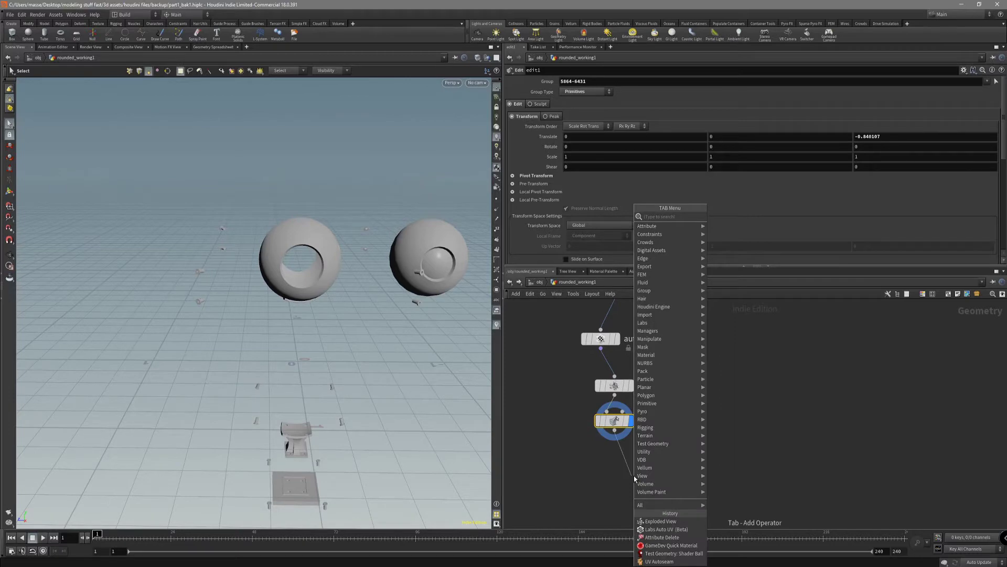
type("quick")
left_click(744, 240)
left_click(631, 475)
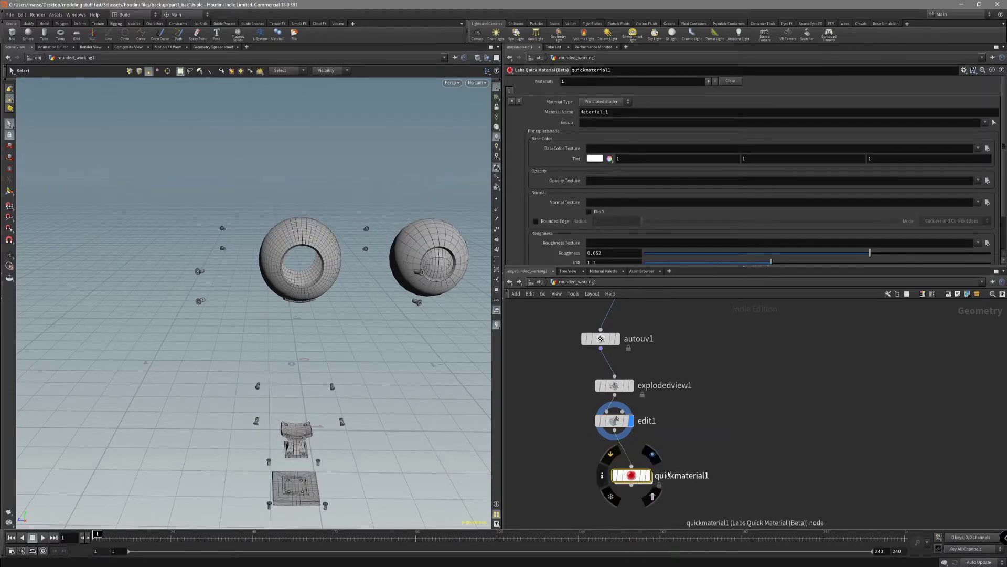
Step: Display the quick material's result on the model and frame the pedestal column up close
mouse_move(355, 370)
left_mouse_down()
mouse_move(391, 386)
mouse_move(374, 332)
mouse_move(388, 363)
mouse_move(367, 383)
left_mouse_up()
scroll(373, 332, "up", 8)
mouse_move(581, 487)
right_mouse_down()
mouse_move(553, 470)
mouse_move(571, 485)
right_mouse_up()
middle_click_drag(572, 484, 563, 482)
mouse_move(622, 467)
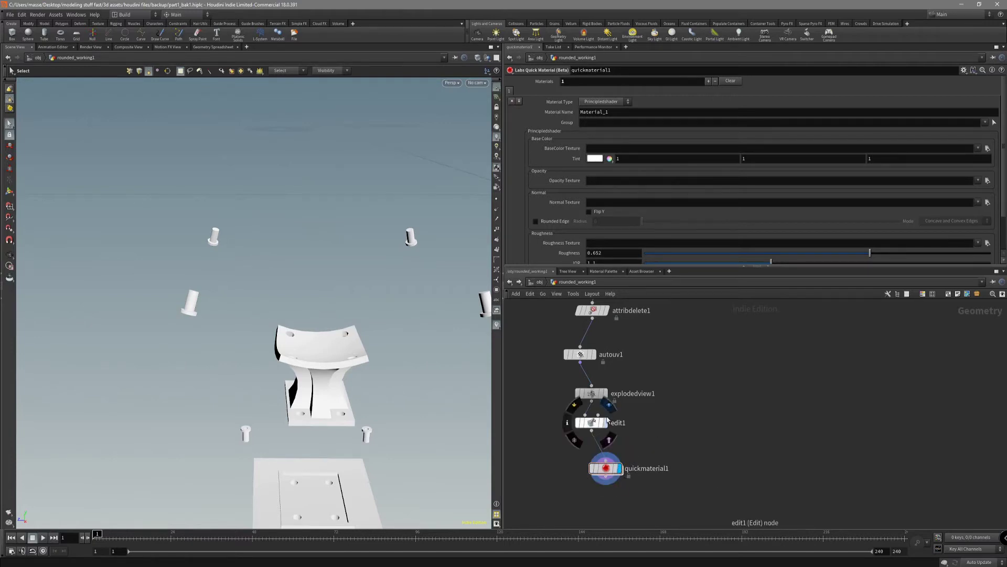
left_click(609, 404)
left_click(625, 450)
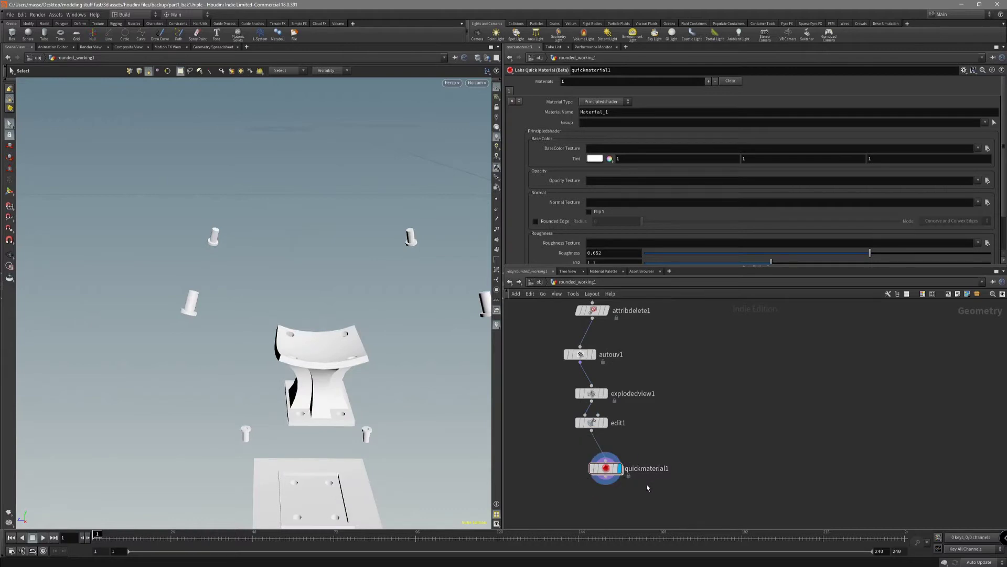
left_click_drag(336, 325, 519, 417, "alt")
scroll(643, 465, "up", 3)
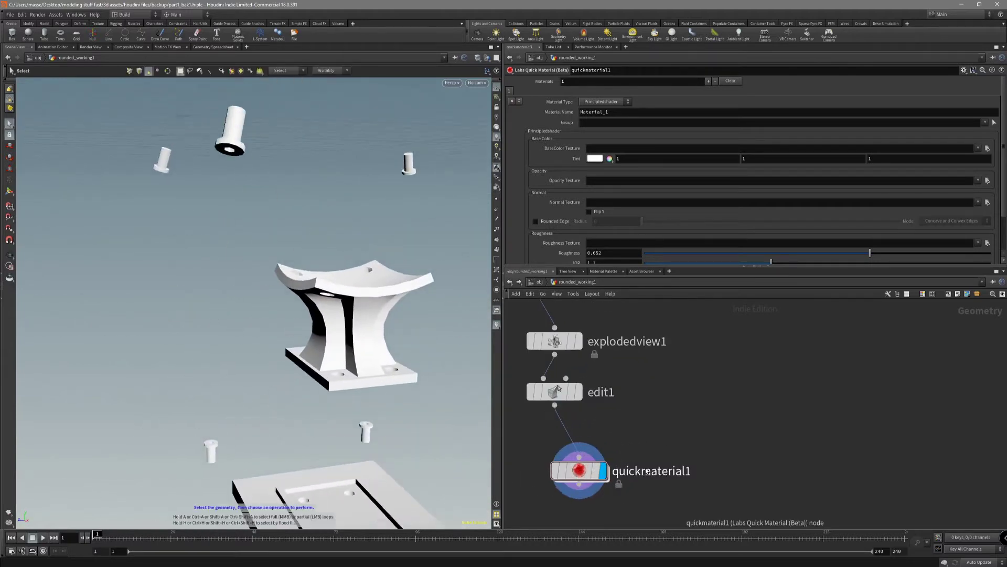
left_click_drag(433, 380, 341, 367, "alt")
scroll(408, 369, "up", 3)
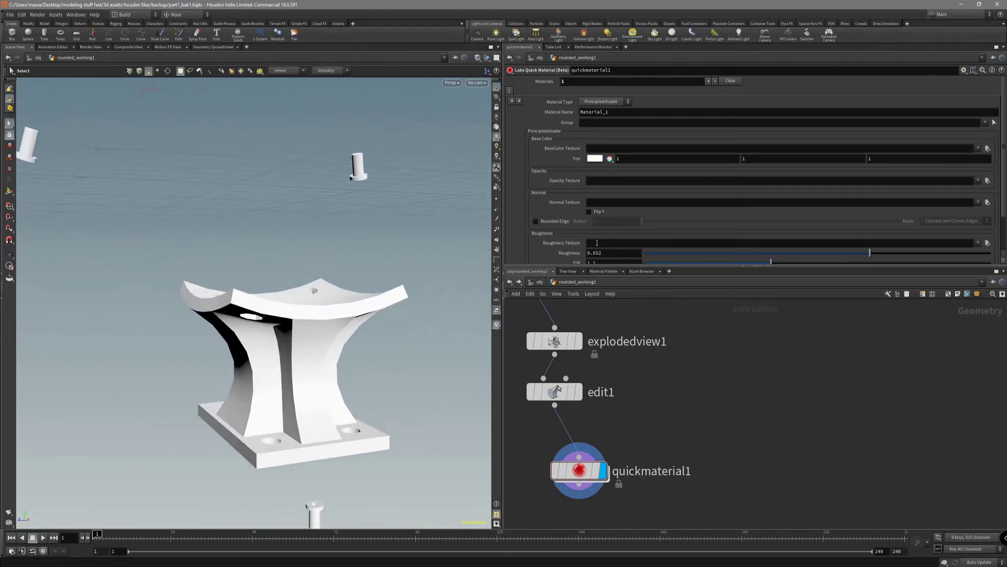
Step: Enable Rounded Edge on the material with a radius of 0.0053 and render the Scene View 1 camera
left_click(545, 221)
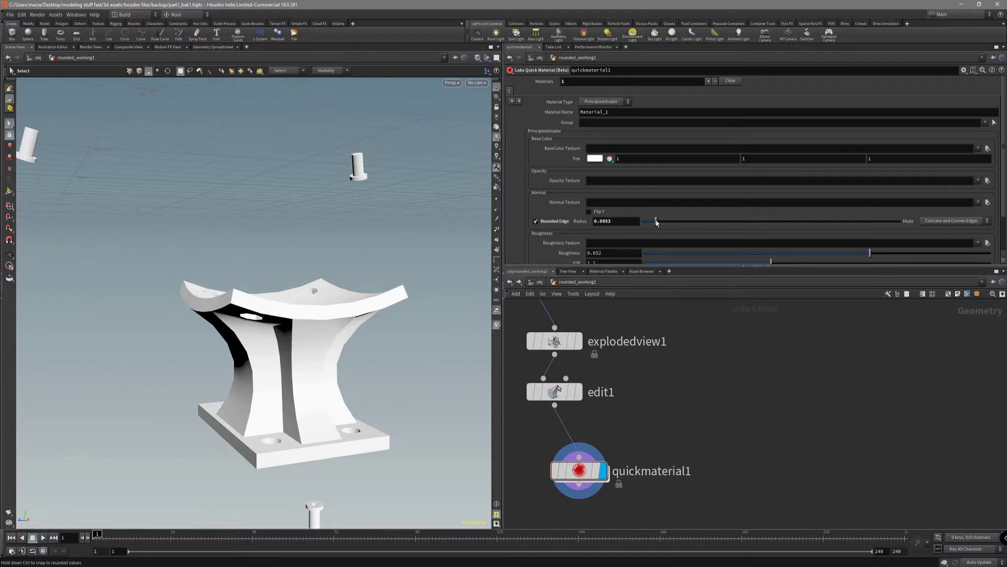
left_click(96, 50)
left_click(210, 58)
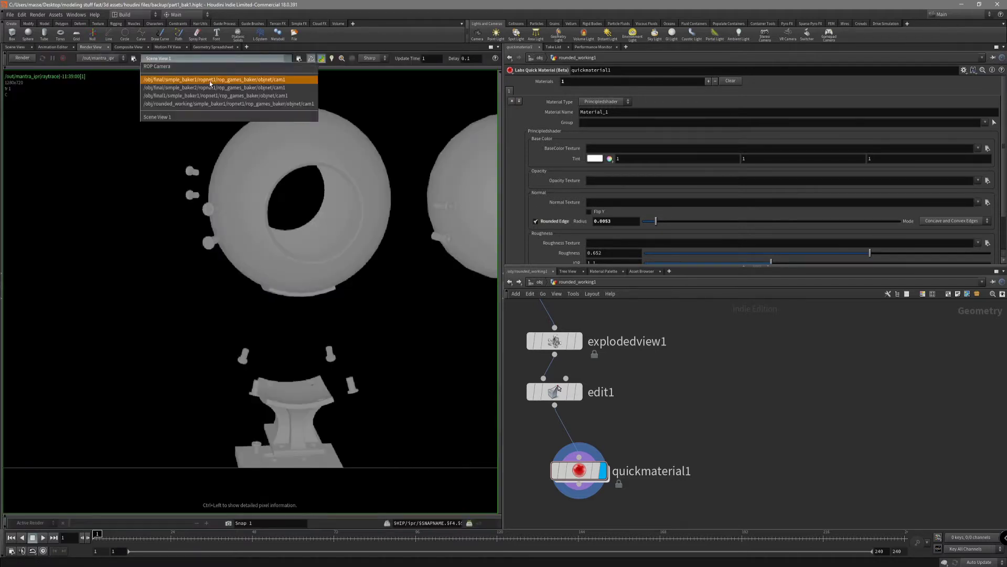
left_click(173, 117)
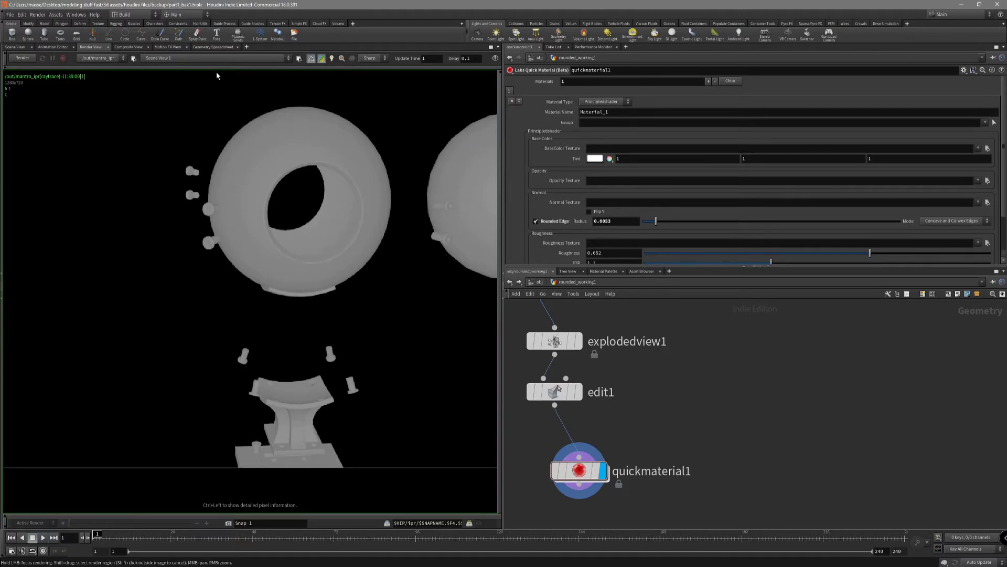
left_click(24, 59)
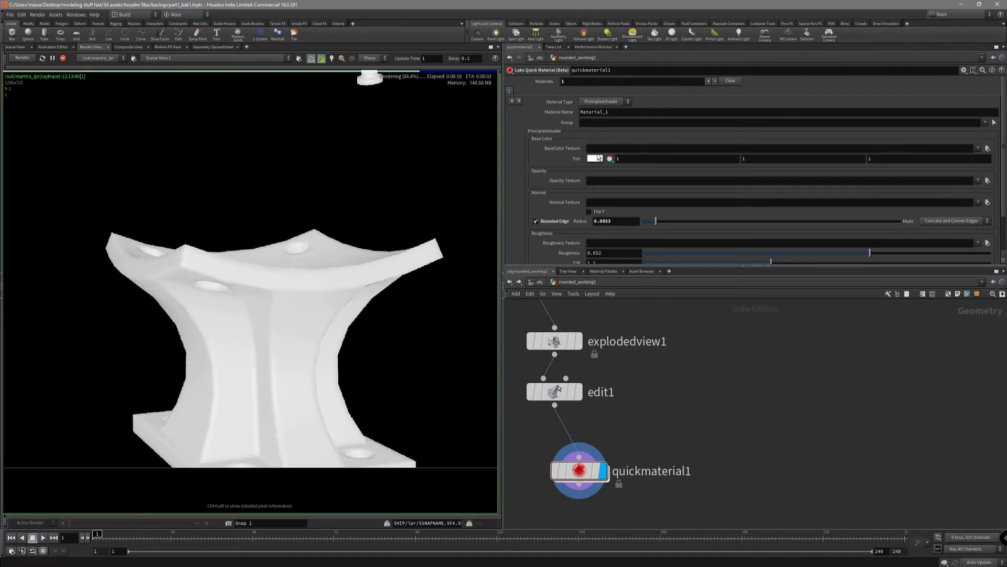
Step: Set the material's tint to 0.333 grey and its Rounded Edge radius to 0.0038
left_click(595, 158)
left_click(731, 144)
left_click(788, 77)
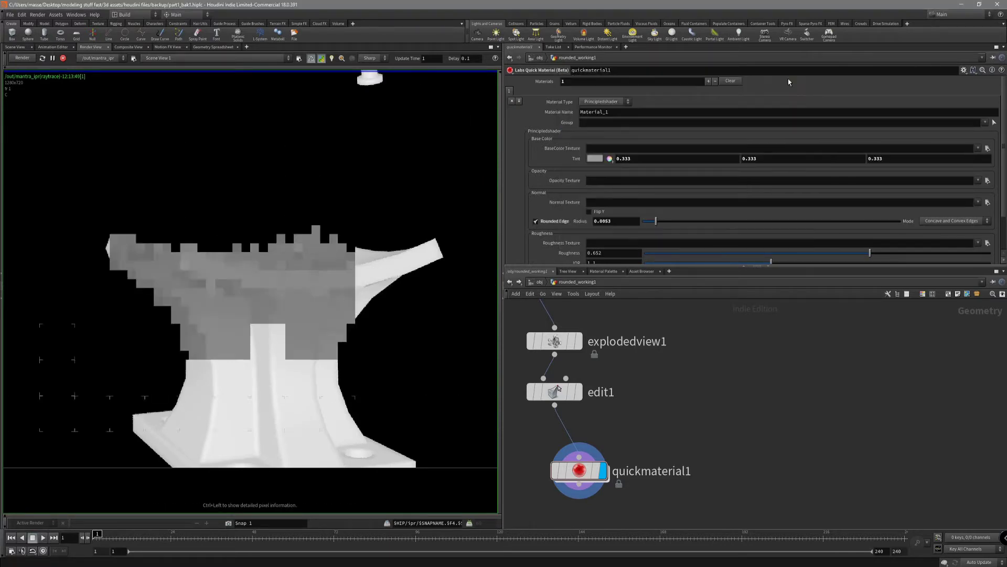
left_click_drag(656, 224, 652, 224)
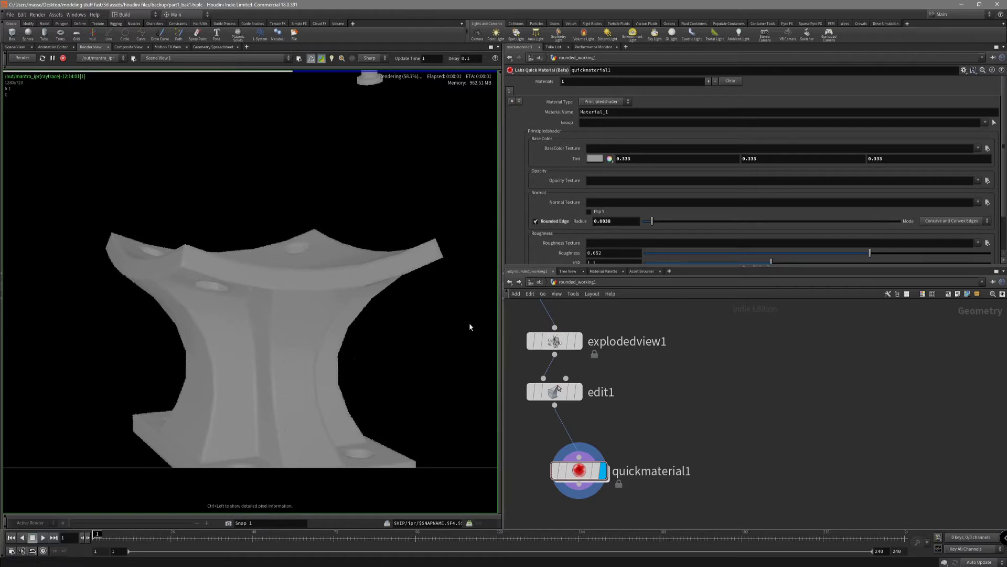
Step: Check the rounded edges in the rendered pedestal, then stop the render and return to the scene view
scroll(281, 346, "up", 1)
scroll(282, 348, "down", 4)
scroll(281, 357, "up", 1)
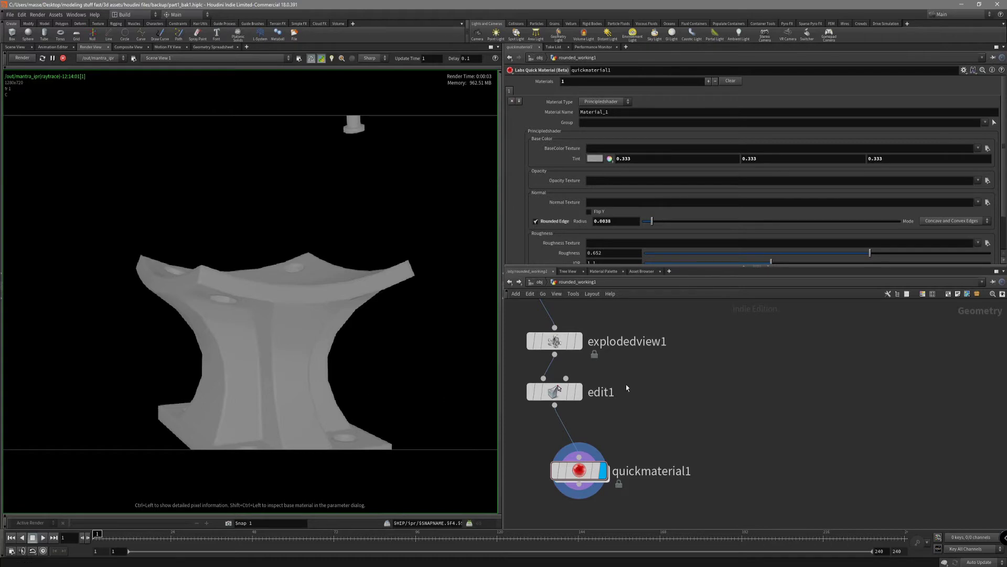
left_click(63, 58)
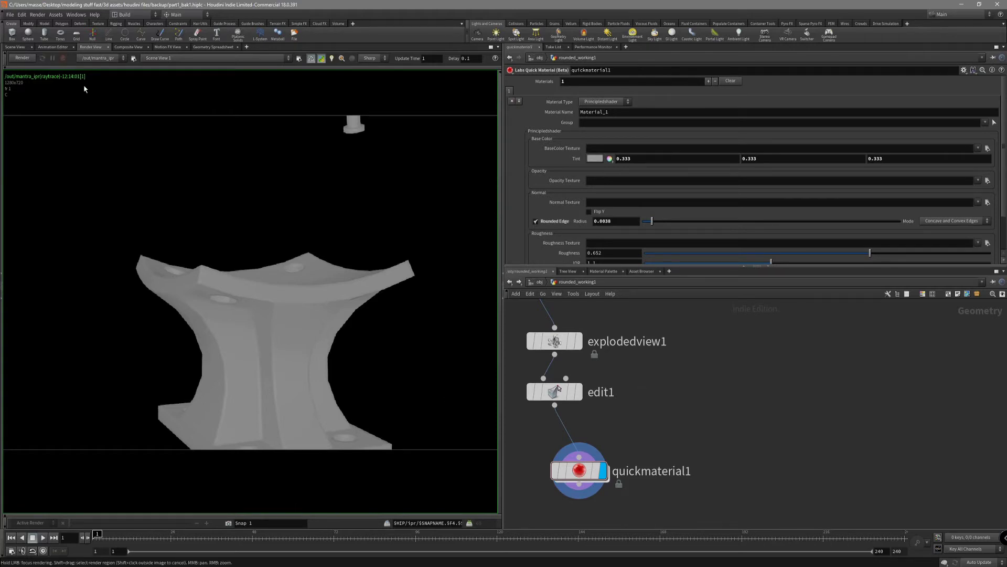
left_click(14, 46)
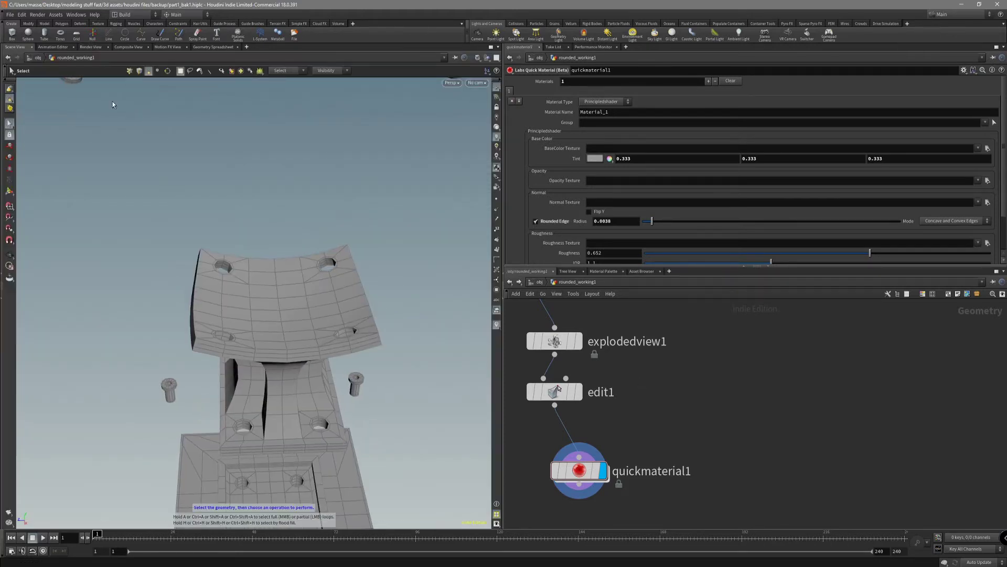
Step: Return to the scene view and examine the exploded pedestal column and its screws from several angles
left_click(92, 47)
left_click(16, 47)
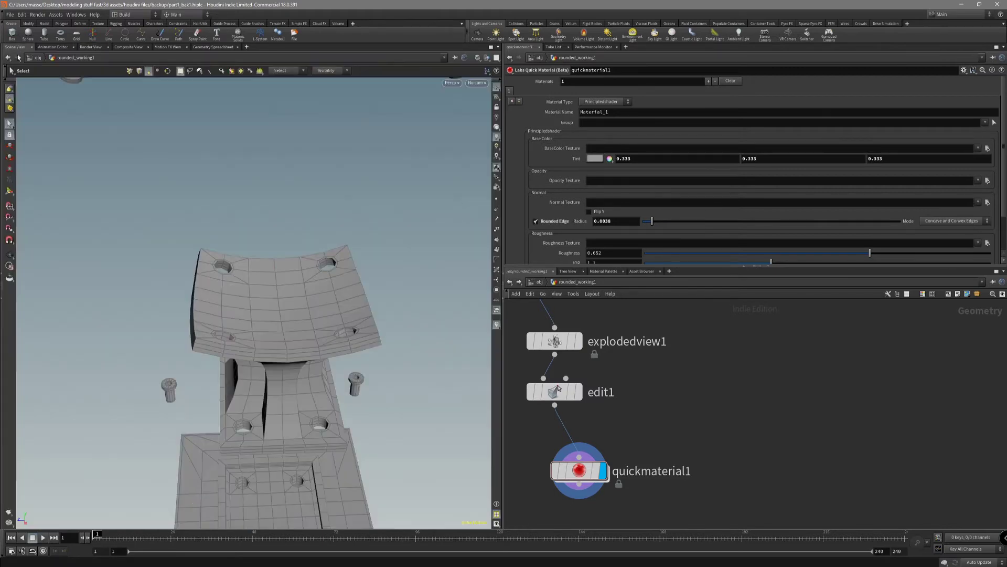
left_click_drag(267, 320, 360, 242)
key("shift+w")
middle_click_drag(360, 242, 355, 323)
left_click_drag(355, 323, 356, 288)
key("shift+w")
key("shift+w")
key("shift+w")
right_click_drag(357, 289, 407, 311)
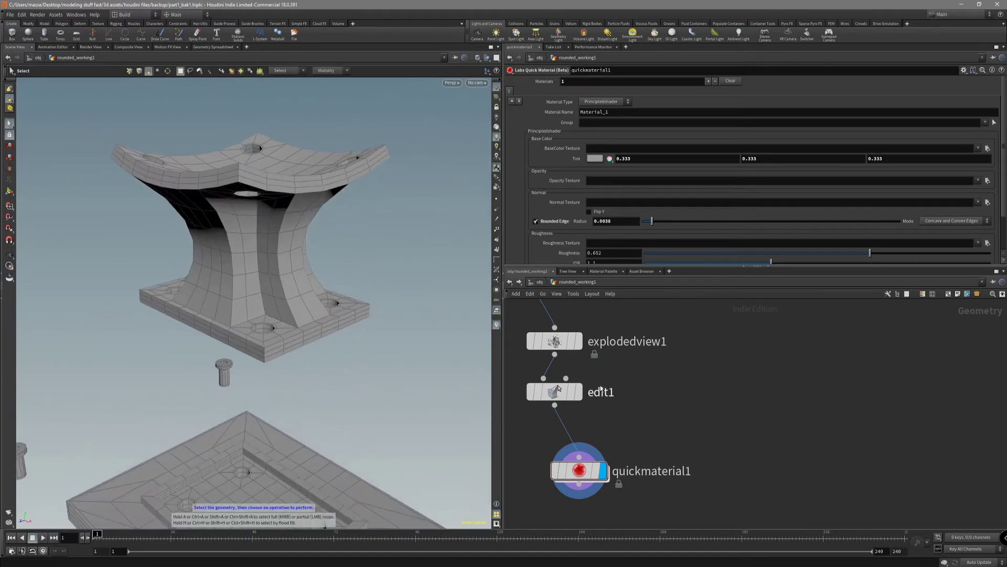
Step: Add a Labs Simple Baker node beside the quick material node
scroll(626, 411, "down", 3)
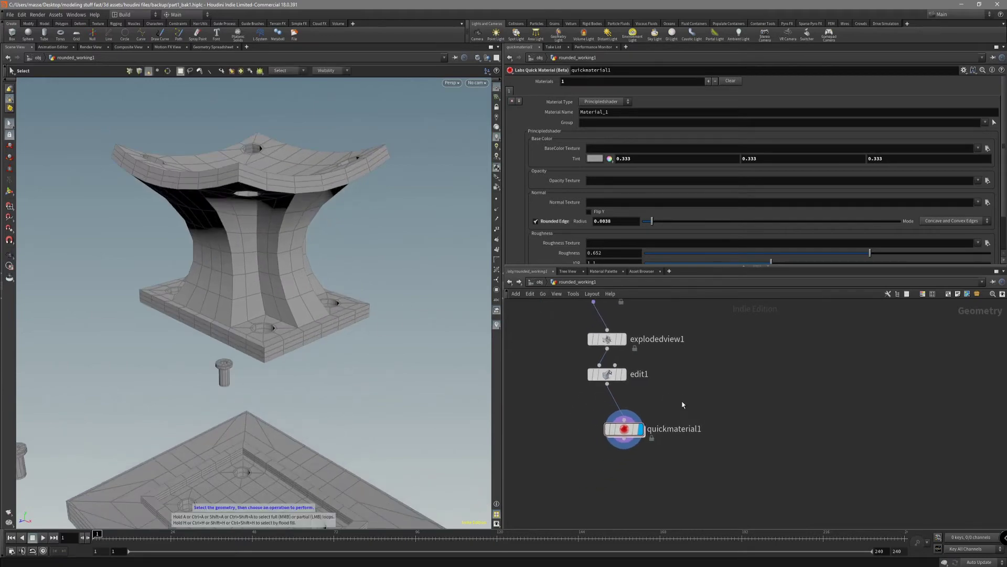
key("Tab")
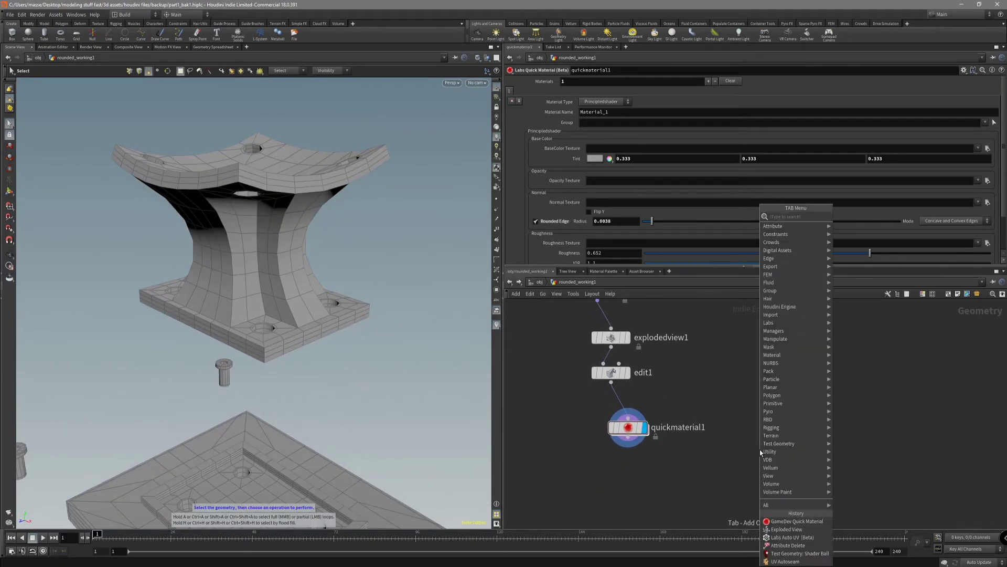
type("sim")
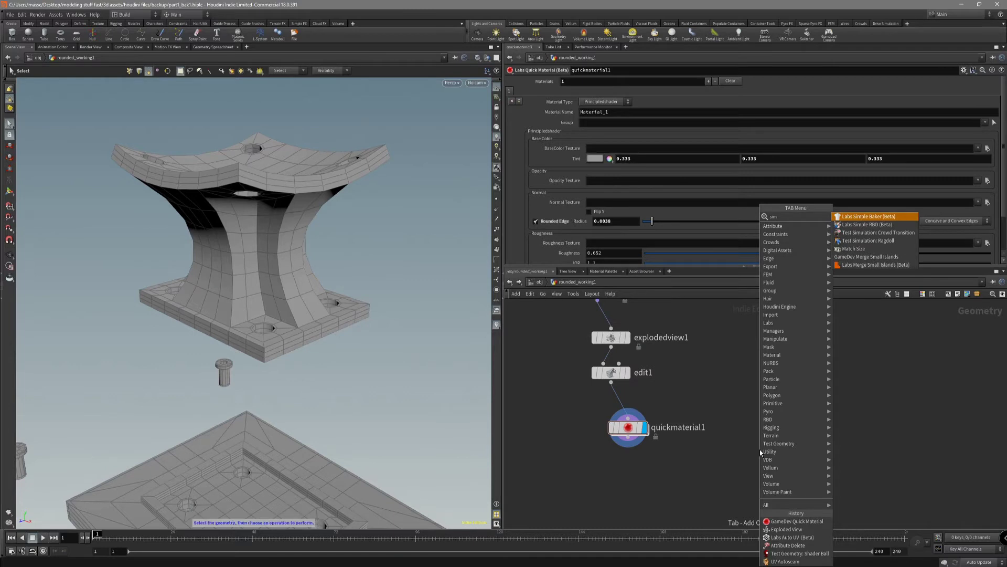
key("Return")
left_click(759, 449)
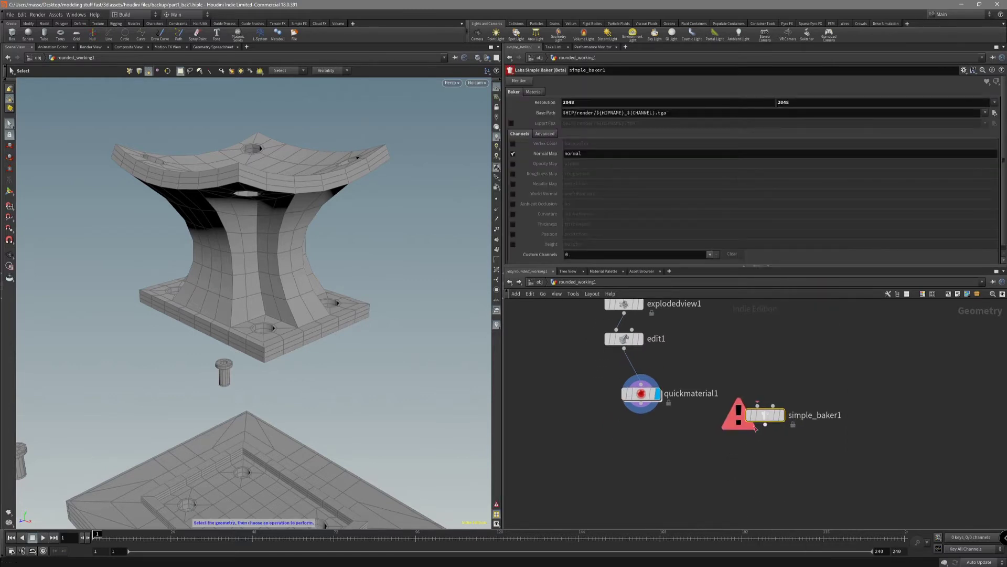
Step: Wire edit1 and quickmaterial1 into the Simple Baker's two inputs, tidy the node layout and display the baker
left_click_drag(761, 417, 736, 447)
left_click_drag(641, 403, 749, 434)
middle_click_drag(771, 402, 731, 431)
left_click_drag(611, 429, 560, 438)
middle_click_drag(630, 409, 634, 389)
left_click_drag(587, 355, 696, 442)
key("r")
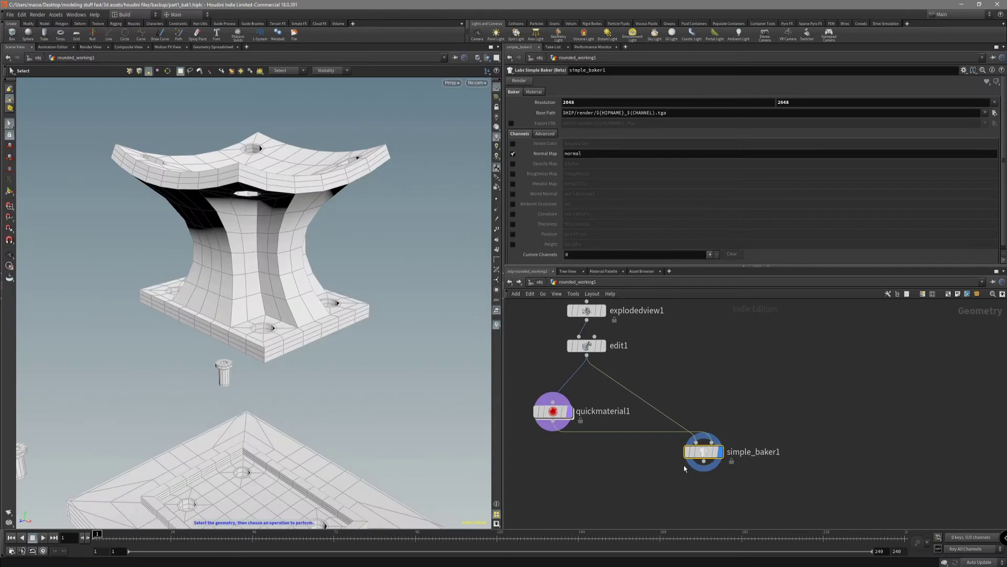
Step: Move the shader ball and attribute delete nodes up to make room above autouv1, and display attribdelete1
mouse_move(702, 366)
middle_mouse_down()
mouse_move(730, 402)
mouse_move(722, 465)
mouse_move(697, 494)
middle_mouse_up()
scroll(717, 423, "down", 3)
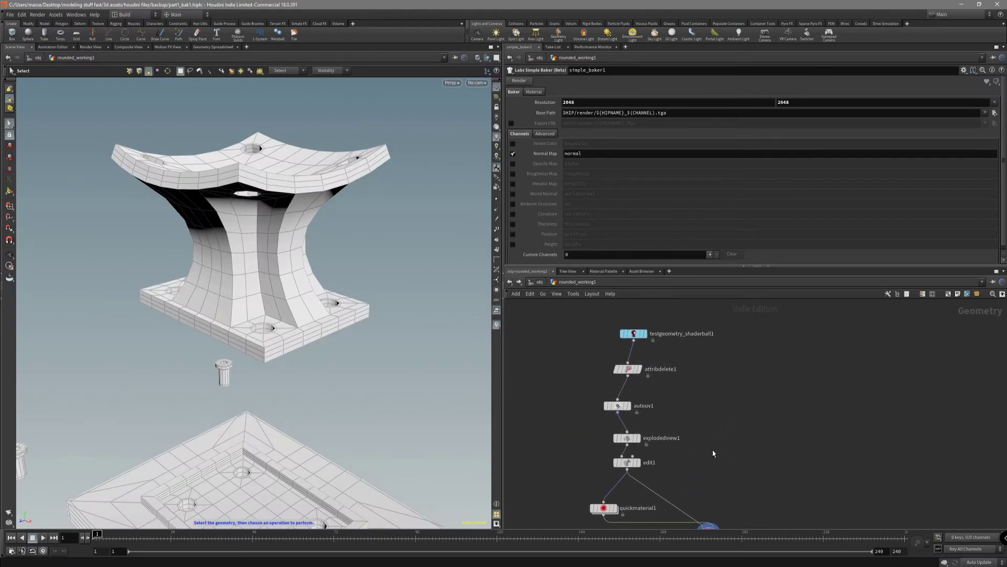
middle_click_drag(699, 457, 724, 464)
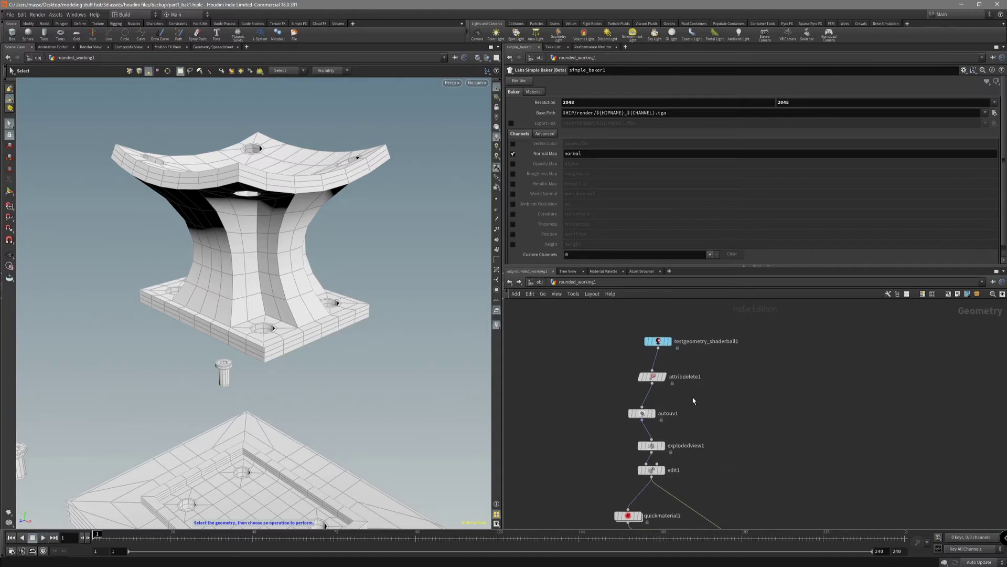
left_click_drag(658, 341, 658, 324)
left_click_drag(653, 377, 659, 351)
left_click(669, 352)
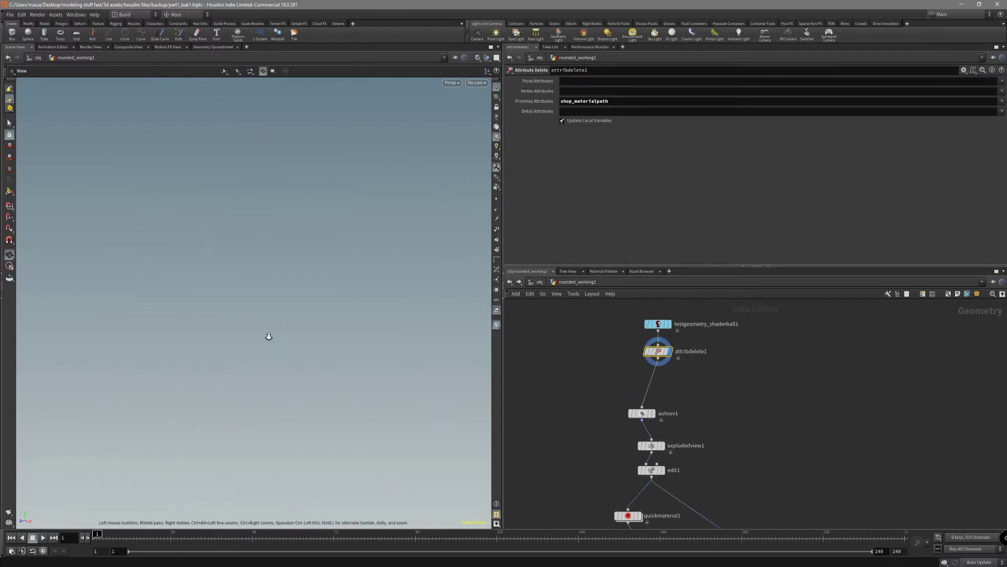
Step: Frame the assembled shader ball's pedestal, turn off the wireframe overlay and examine the shading along its edges
key("space+h")
scroll(331, 327, "down", 4)
middle_click_drag(332, 326, 326, 414)
left_click_drag(357, 294, 317, 286)
scroll(318, 287, "up", 6)
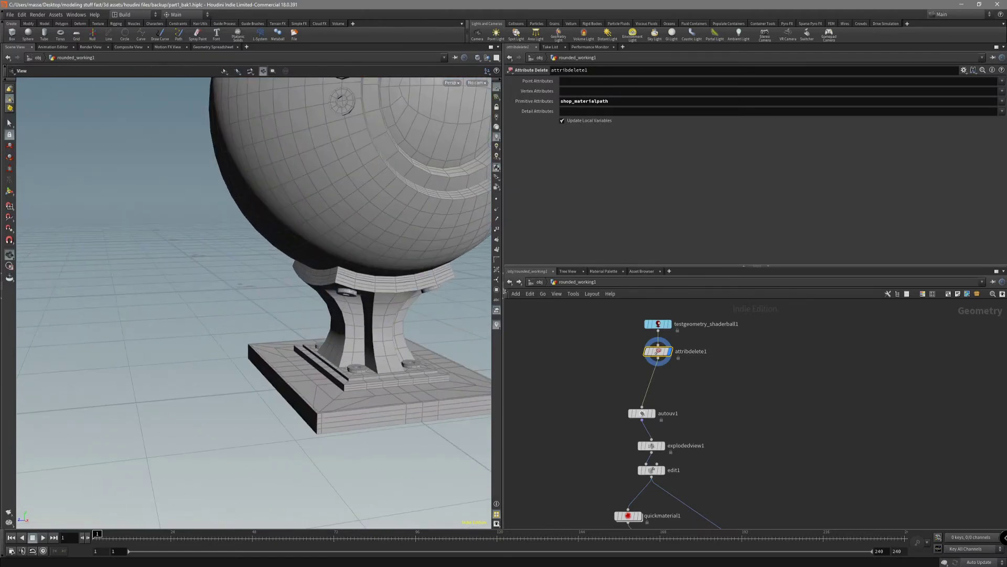
mouse_move(393, 344)
left_mouse_down()
mouse_move(304, 319)
mouse_move(385, 321)
mouse_move(353, 297)
mouse_move(351, 278)
mouse_move(334, 302)
mouse_move(389, 353)
mouse_move(238, 362)
left_mouse_up()
key("shift+w")
key("shift+w")
scroll(361, 310, "up", 4)
key("s")
key("shift+w")
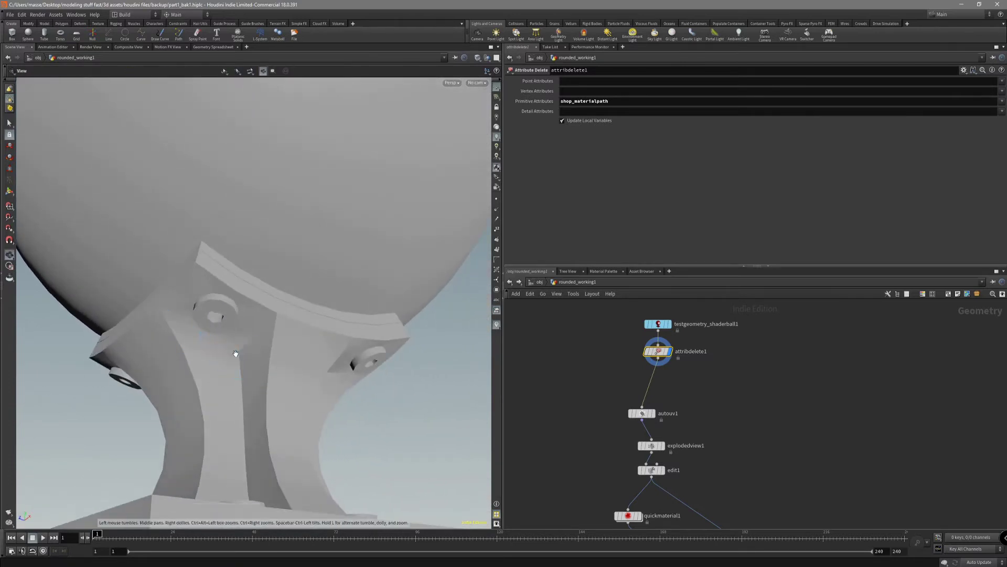
key("shift+w")
middle_click_drag(239, 364, 283, 366, "alt")
key("shift+w")
Step: Insert a Normal node between attribdelete1 and autouv1, display it and set its cusp angle to 30
key("Tab")
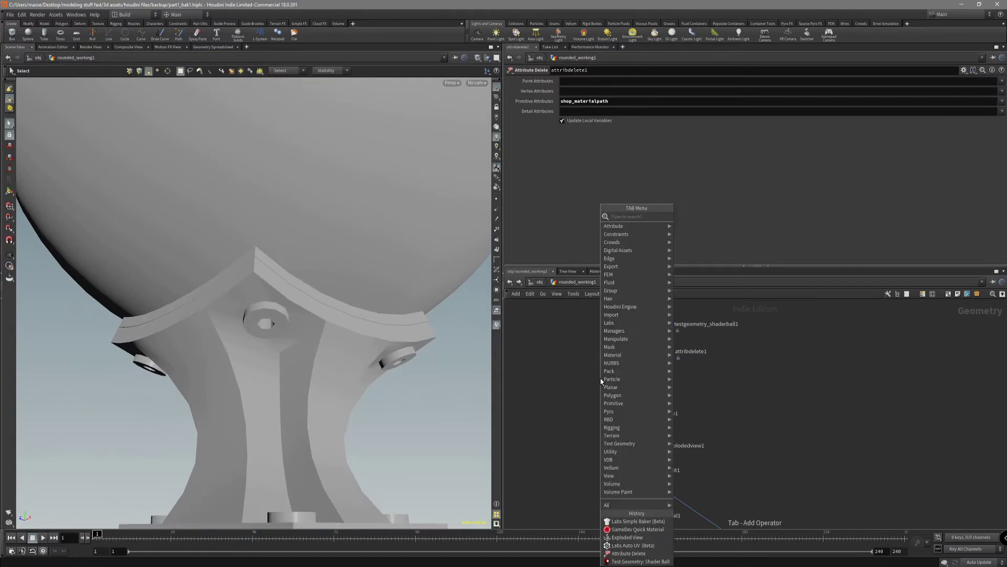
type("null")
key("Return")
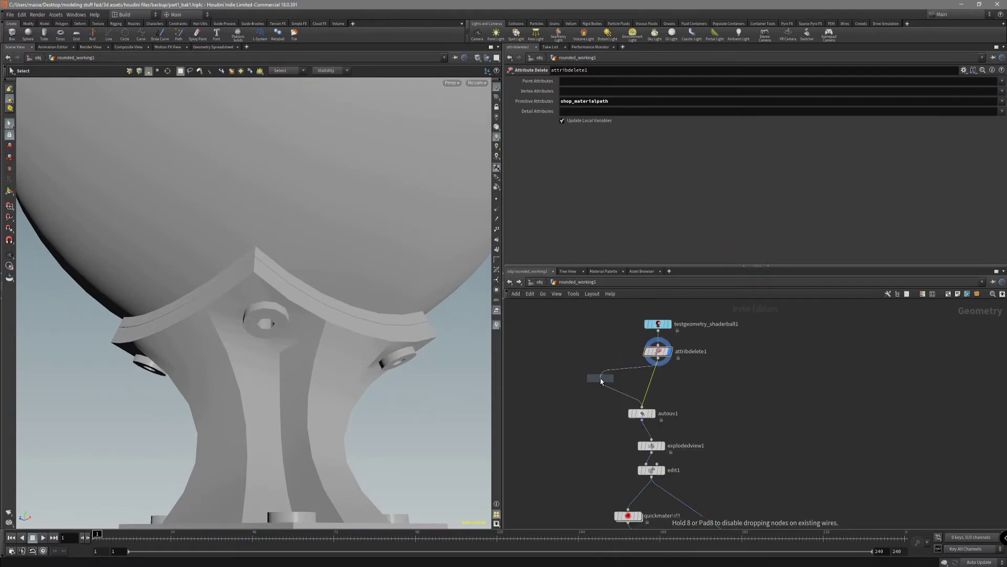
left_click(646, 389)
left_click(656, 387)
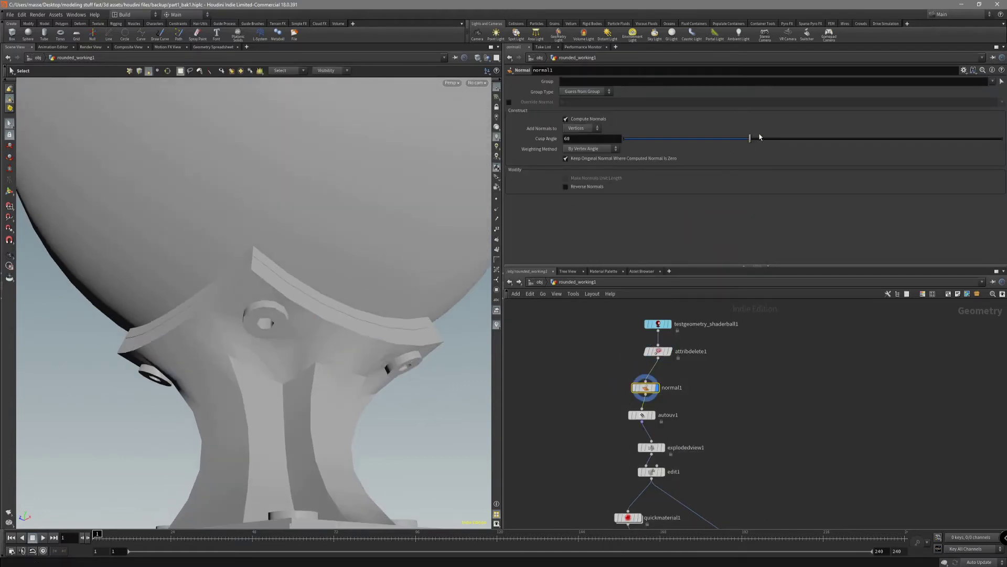
left_click_drag(750, 138, 730, 140)
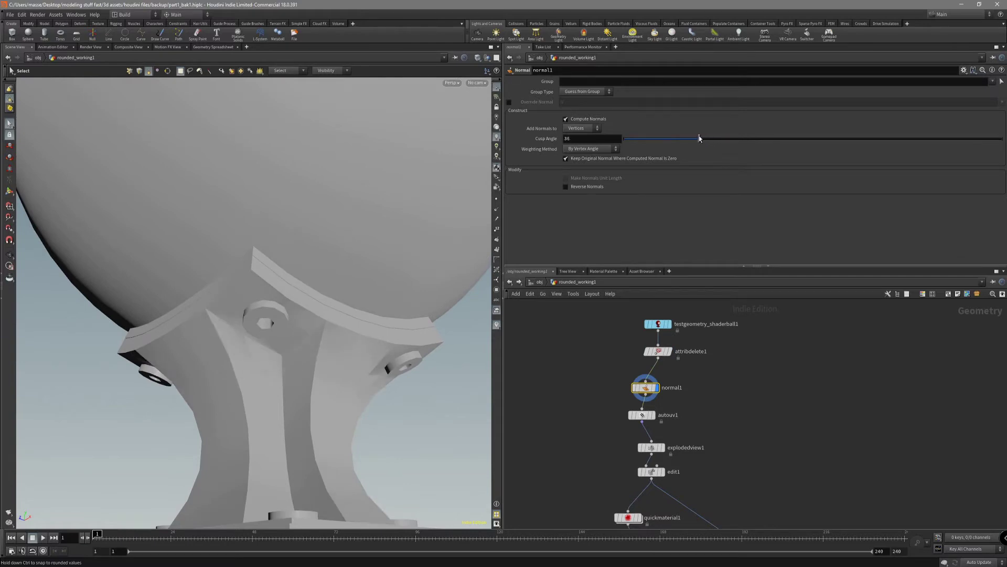
left_click_drag(346, 299, 367, 336, "alt")
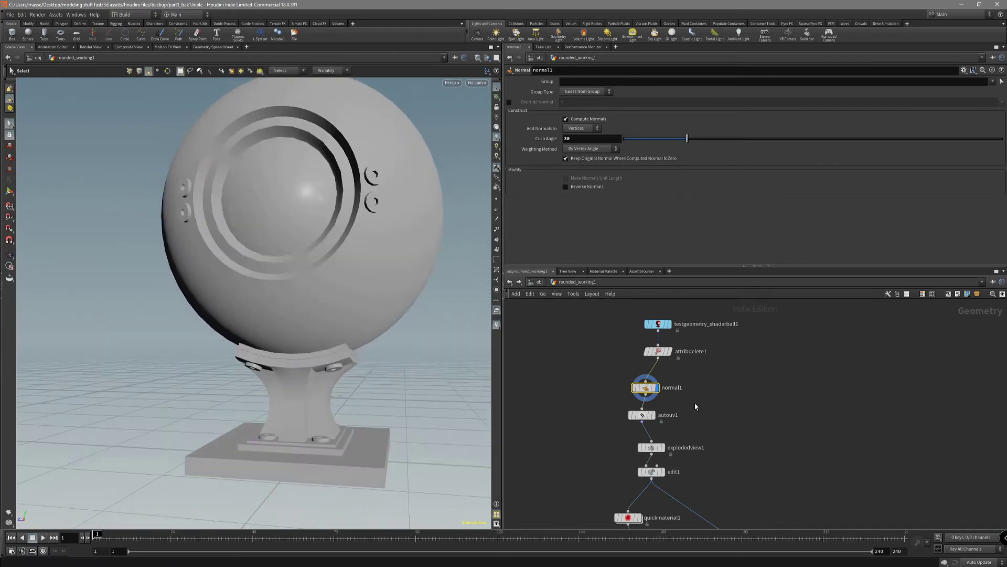
Step: Select and display the Simple Baker node, with the whole exploded model in view
scroll(695, 403, "down", 1)
middle_click_drag(730, 457, 746, 382)
left_click_drag(773, 408, 729, 464)
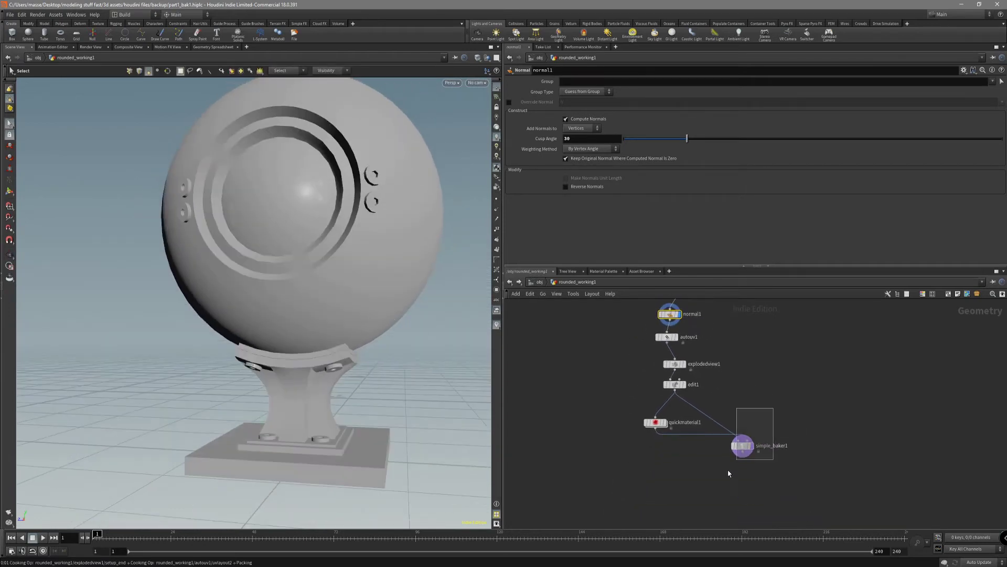
left_click_drag(730, 470, 721, 470)
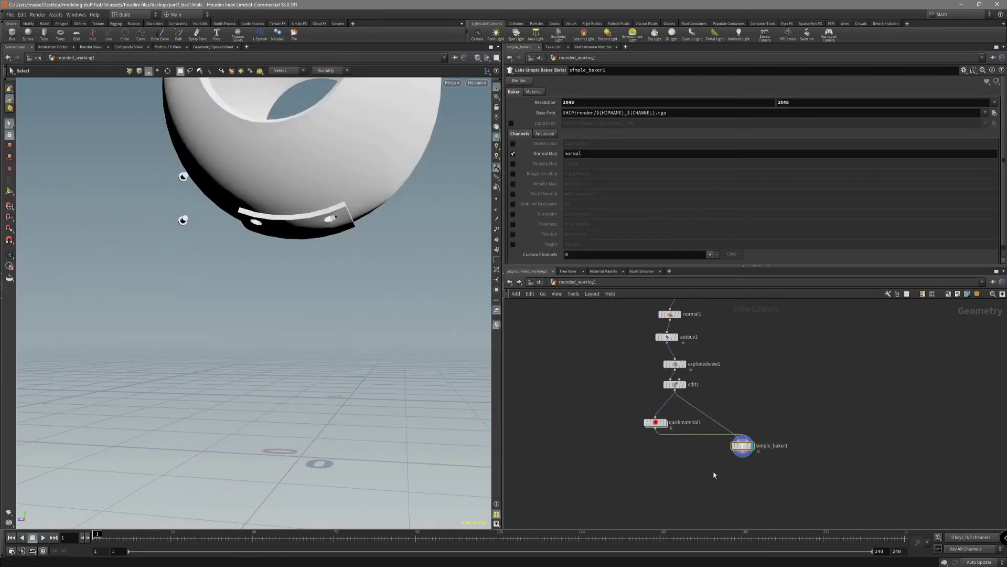
left_click_drag(356, 218, 439, 272, "alt")
scroll(348, 338, "down", 6)
scroll(594, 210, "down", 2)
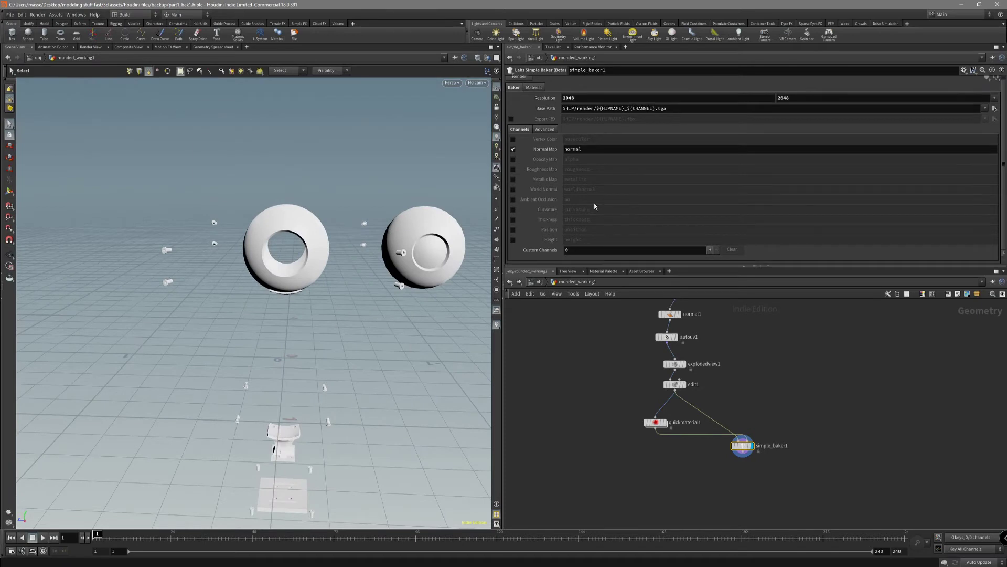
Step: Review the Simple Baker's advanced baking settings and return to its channel list
left_click(549, 130)
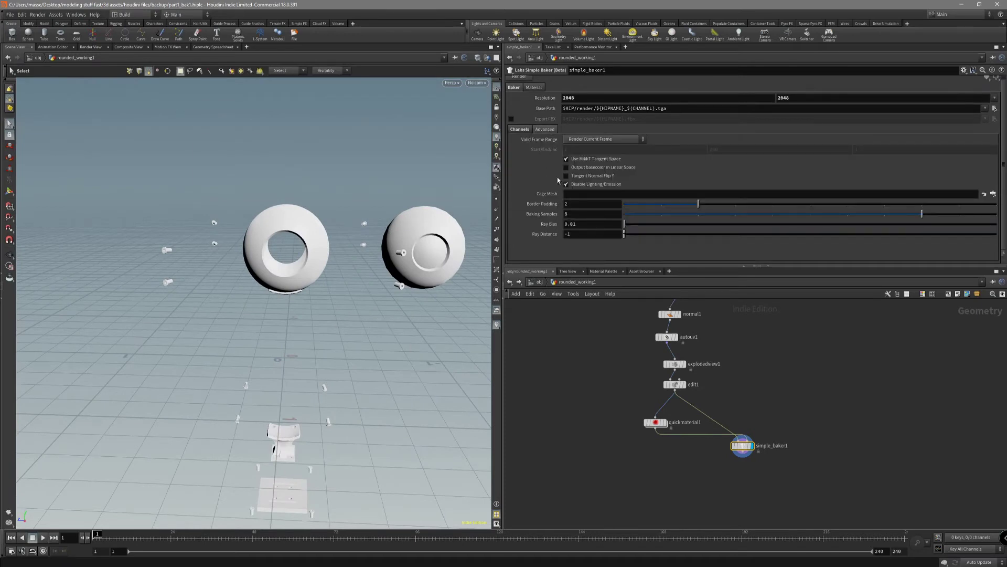
left_click(519, 129)
scroll(524, 82, "up", 1)
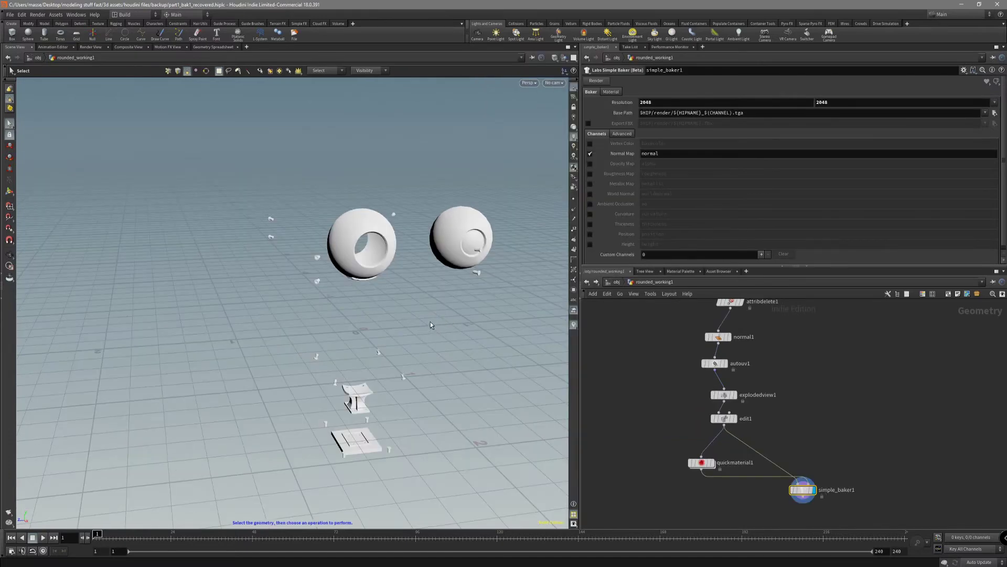
Step: Add a second Labs Quick Material node branching off autouv1 and display it on the assembled shader ball
left_click_drag(427, 398, 400, 346)
mouse_move(659, 403)
middle_mouse_down()
mouse_move(658, 412)
mouse_move(653, 397)
mouse_move(676, 405)
middle_mouse_up()
scroll(690, 396, "up", 2)
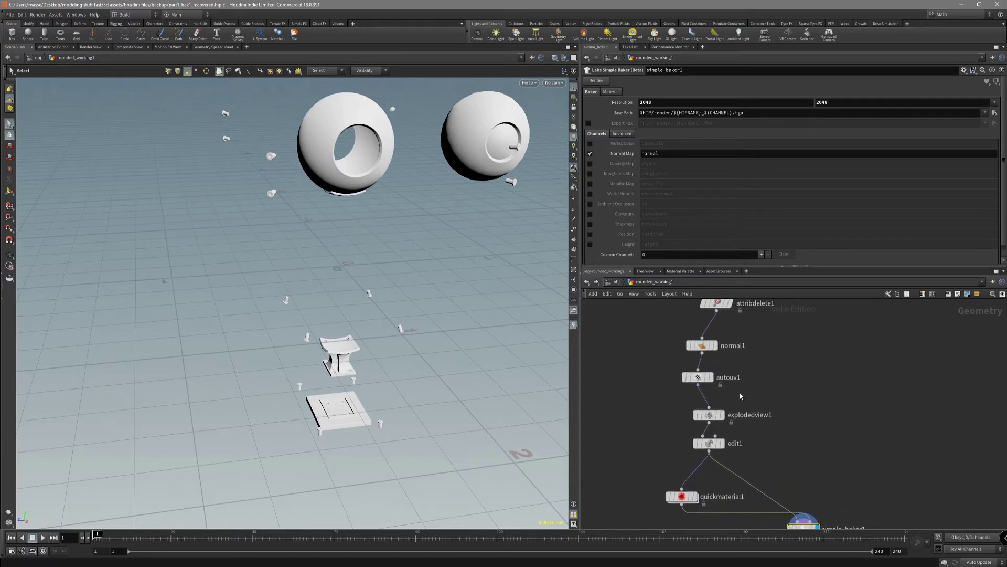
key("Tab")
key("Return")
key("Return")
left_click(654, 416)
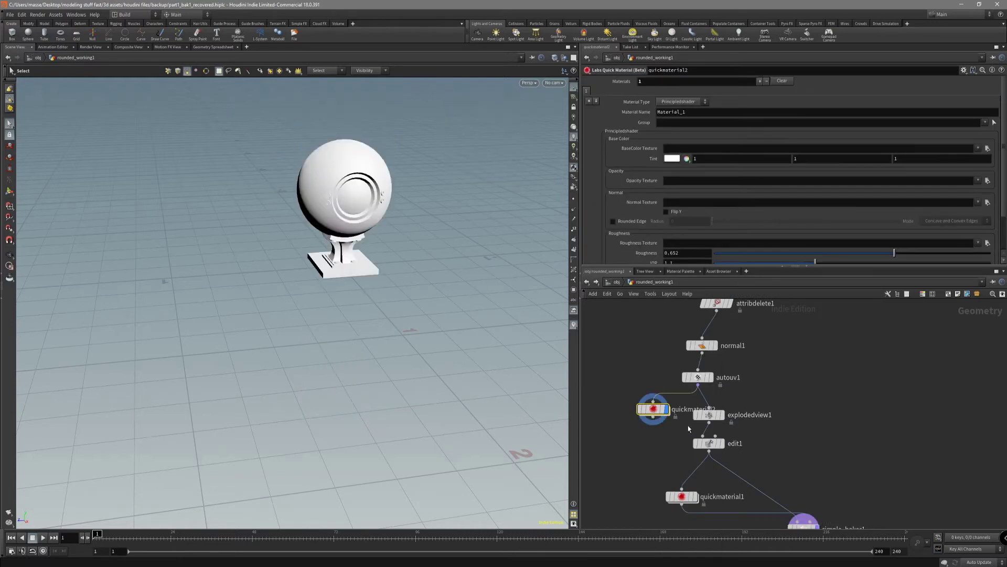
Step: Set the second quick material's base color tint to 0.333 grey
left_click(672, 158)
left_click(735, 144)
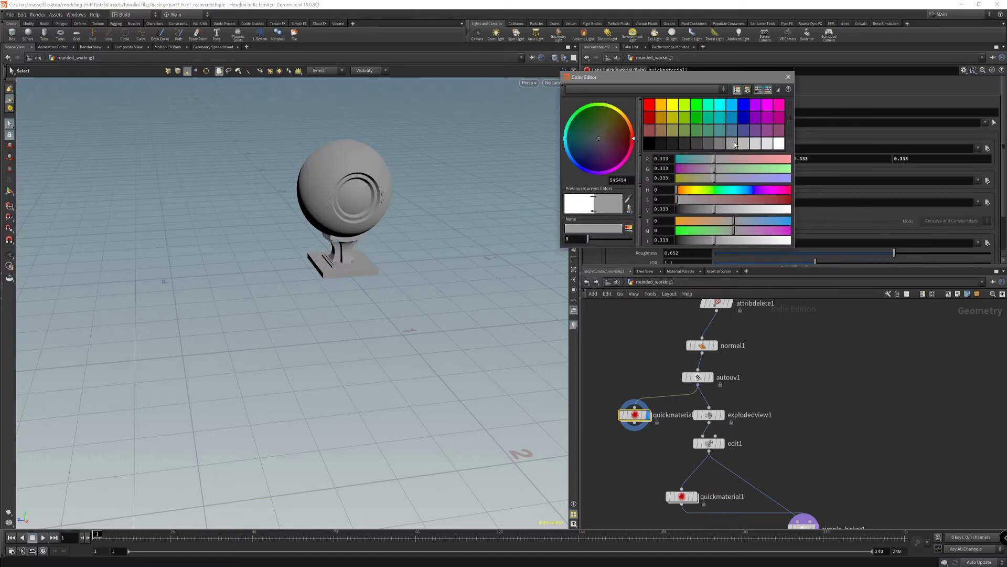
left_click(789, 78)
Step: Load part1_bak1_recovered_normal.tga from the render folder as the second quick material's normal texture
middle_click_drag(409, 209, 402, 265, "alt")
right_click_drag(401, 265, 535, 207, "alt")
left_click_drag(536, 206, 395, 224, "alt")
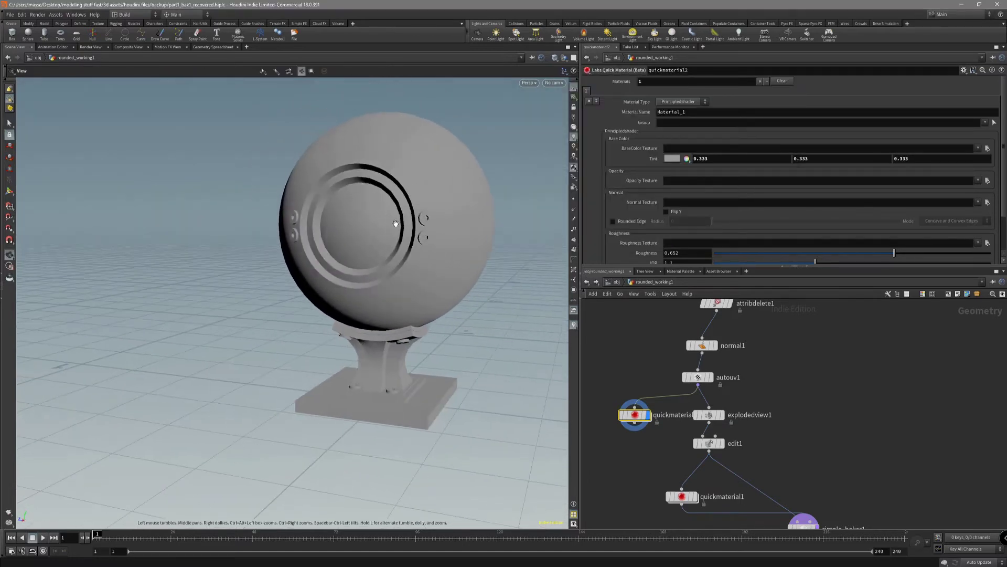
right_click_drag(395, 224, 439, 210, "alt")
middle_click_drag(439, 210, 403, 200, "alt")
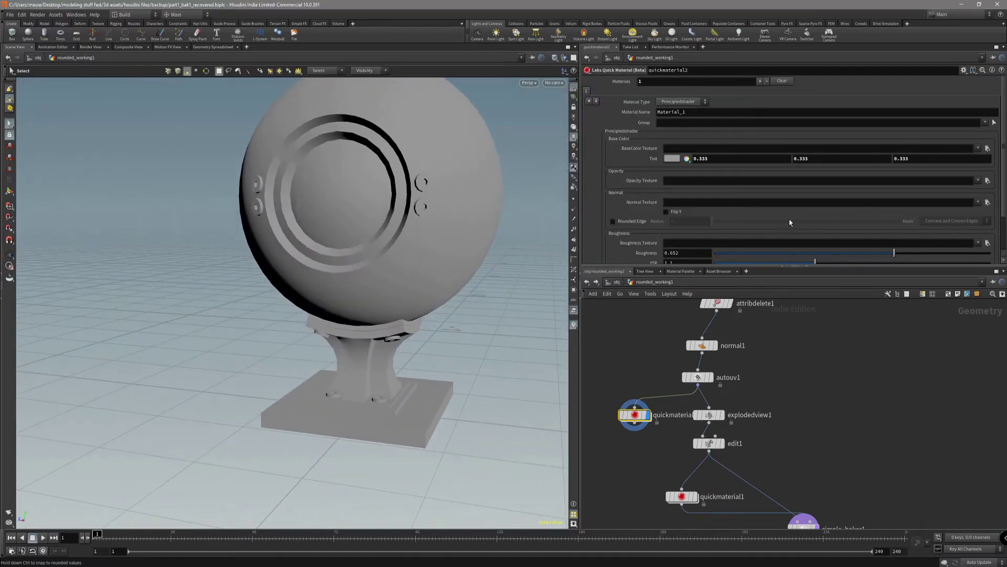
left_click(988, 203)
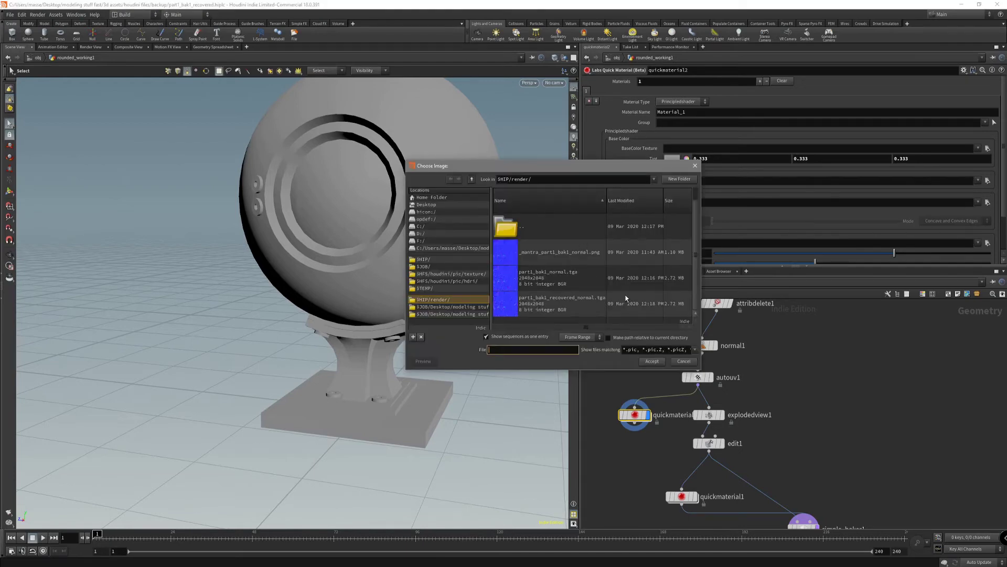
double_click(585, 306)
Step: Examine the baked rounded edges on the shader ball and its pedestal from several angles
left_click_drag(375, 287, 458, 294, "alt")
right_click_drag(458, 294, 383, 353, "alt")
left_click_drag(382, 354, 394, 346, "alt")
right_click_drag(535, 213, 378, 194, "alt")
left_click_drag(378, 194, 428, 332, "alt")
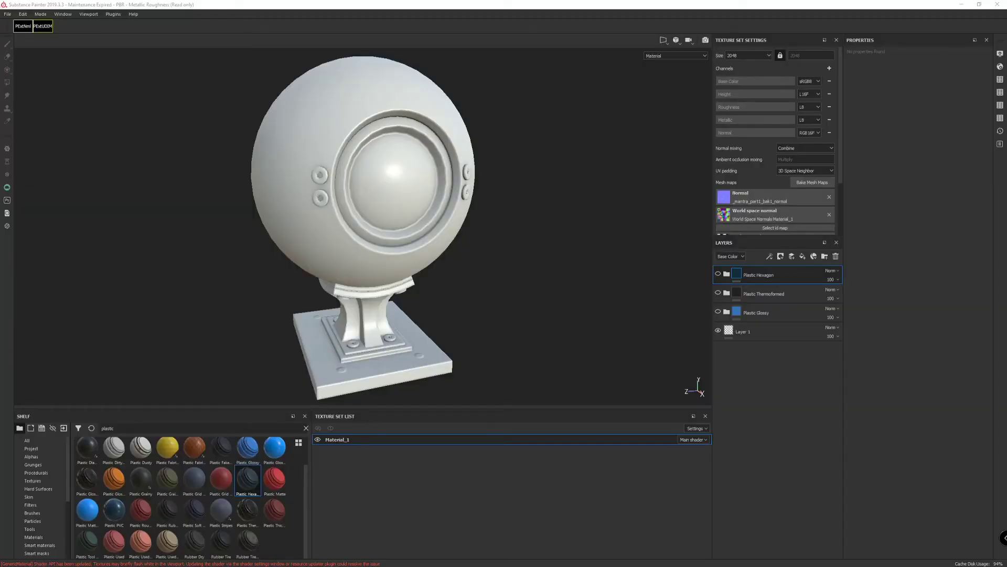
Step: Show the Plastic Hexagon layer in Substance Painter and examine it along the edges of the ball and pedestal
left_click_drag(240, 294, 199, 272, "alt")
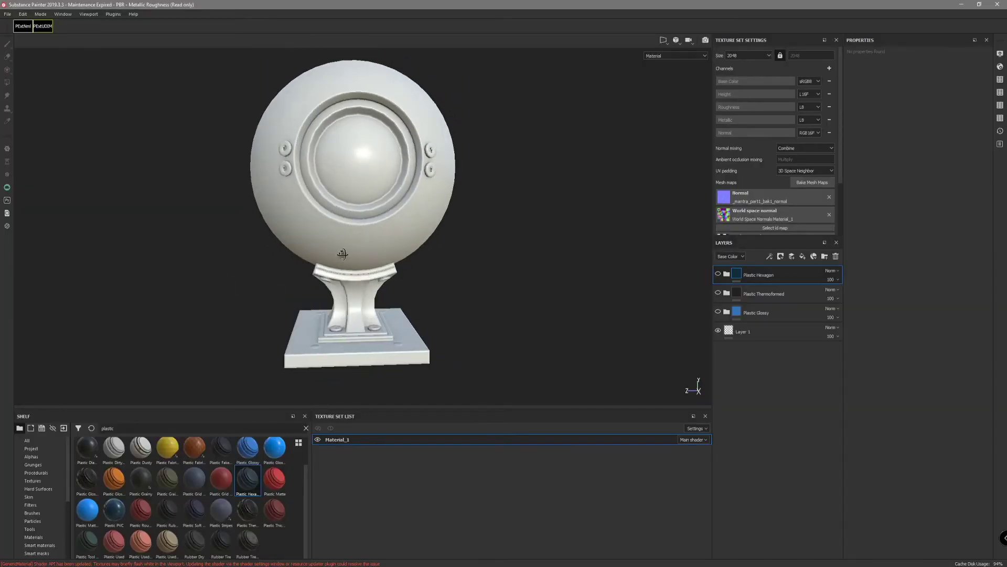
left_click_drag(342, 254, 336, 302, "alt")
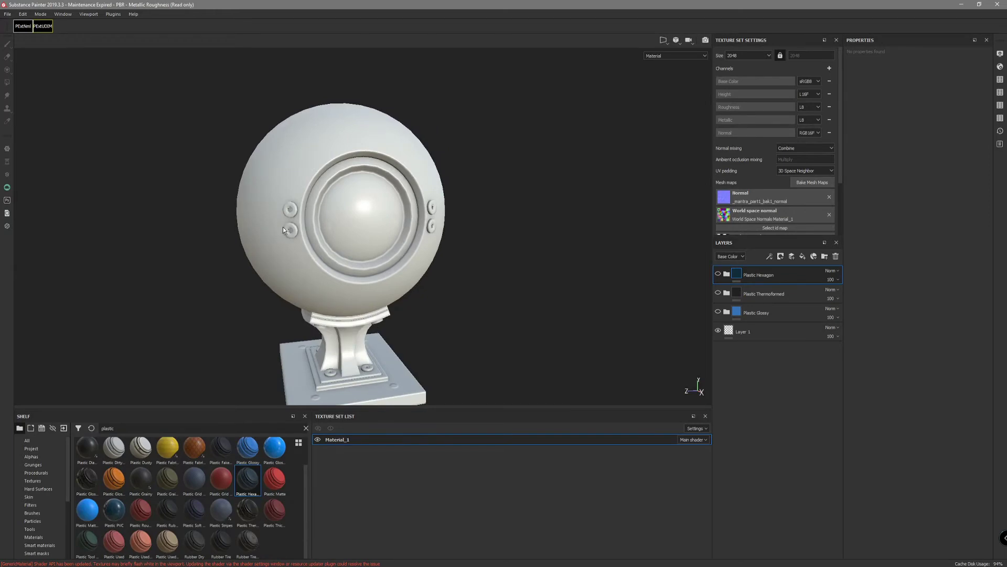
left_click(718, 274)
left_click_drag(339, 278, 368, 294, "alt")
scroll(315, 231, "up", 3)
right_click_drag(473, 262, 587, 250, "alt")
middle_click_drag(386, 202, 400, 288, "alt")
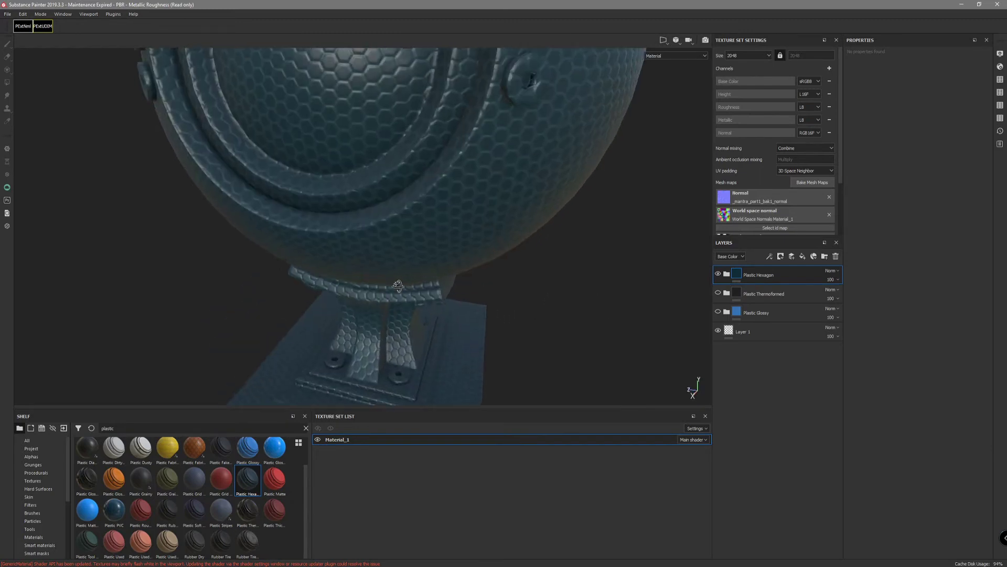
left_click_drag(401, 288, 441, 277, "alt")
middle_click_drag(410, 336, 399, 297, "alt")
left_click_drag(400, 297, 378, 303, "alt")
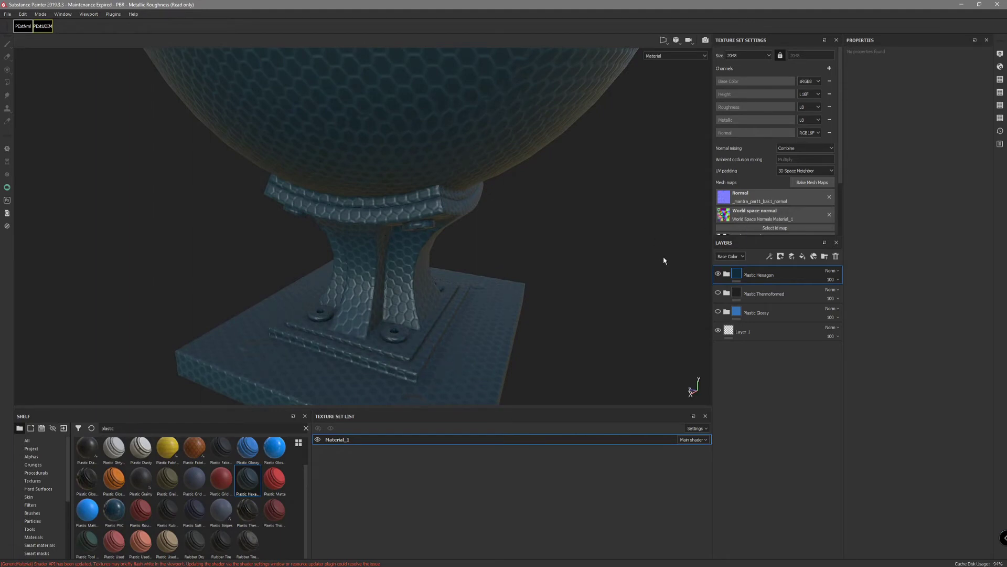
scroll(484, 227, "down", 3)
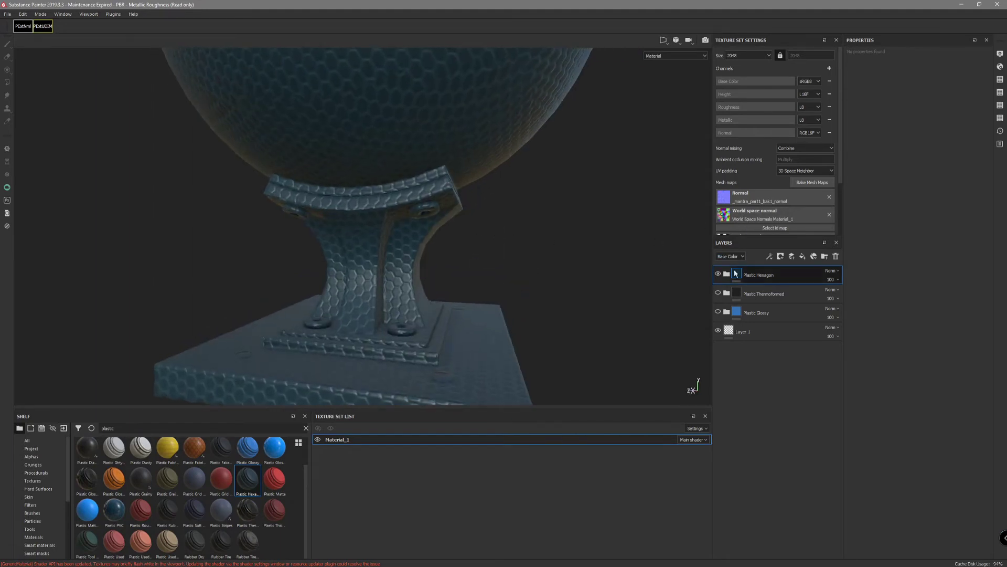
Step: Hide the Plastic Hexagon layer and inspect the rounded rings and bolts of the plain shader ball up close
left_click(718, 273)
scroll(509, 255, "up", 3)
right_click_drag(509, 255, 411, 182, "alt")
middle_click_drag(412, 182, 479, 311, "alt")
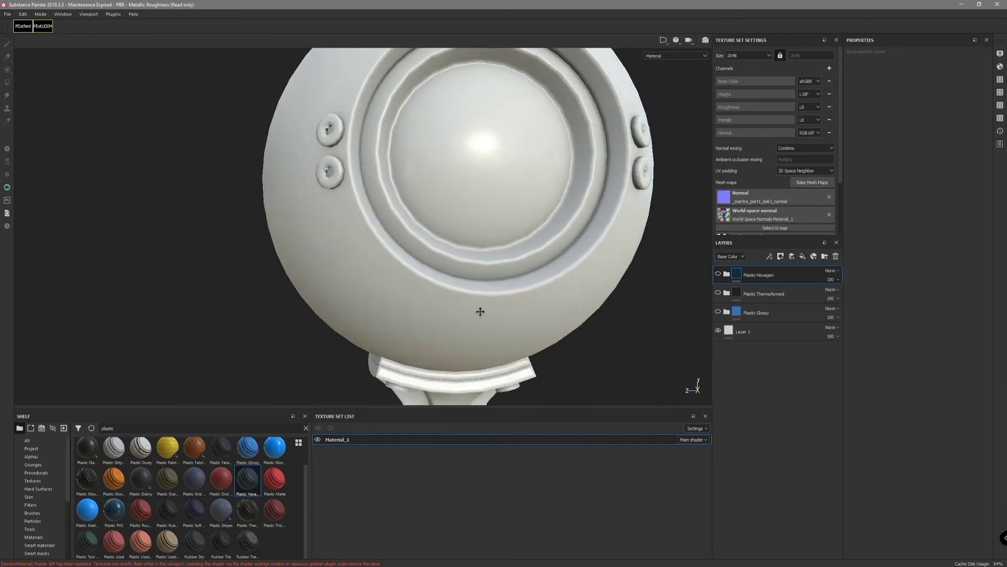
Step: Inspect the baked rounded edges around the pedestal's legs, base plate and bolts up close
left_click_drag(479, 311, 437, 314, "alt")
mouse_move(436, 315)
right_mouse_down("alt")
mouse_move(404, 316)
mouse_move(448, 300)
right_mouse_up("alt")
left_click_drag(447, 300, 532, 331, "alt")
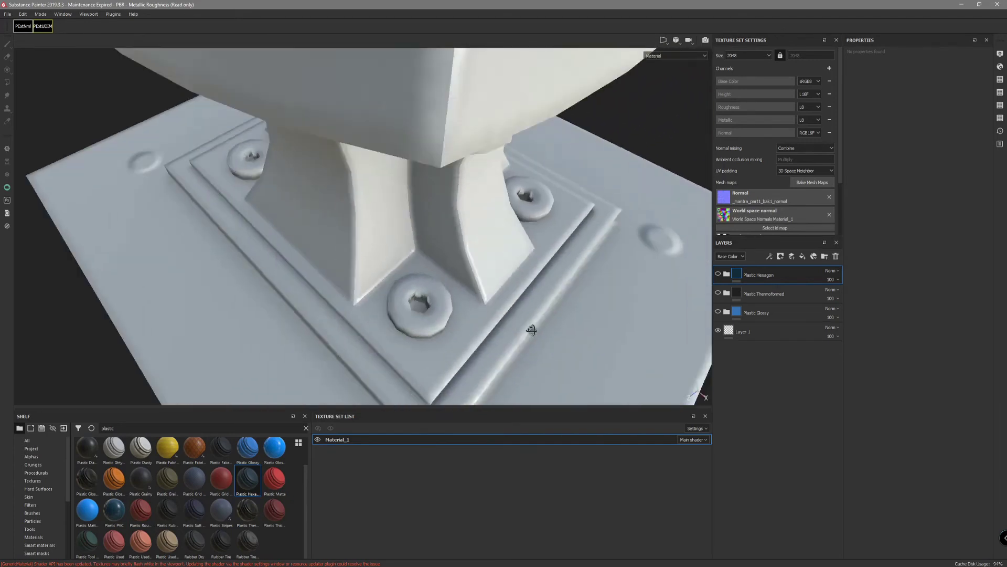
right_click_drag(533, 330, 493, 320, "alt")
left_click_drag(493, 320, 400, 293, "alt")
right_click_drag(399, 294, 591, 288, "alt")
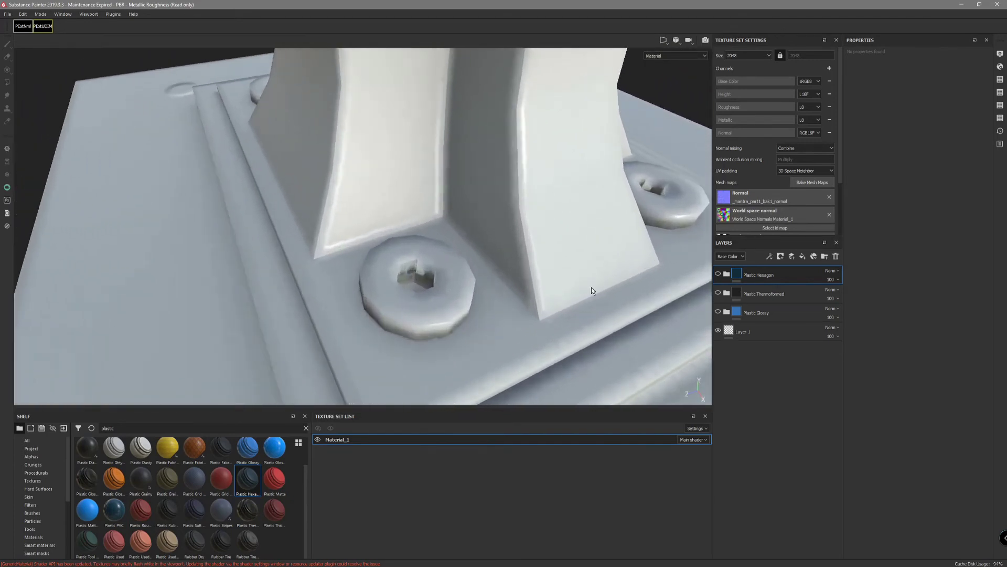
left_click_drag(433, 283, 338, 285, "alt")
Step: Compare the pedestal bolt with the Plastic Hexagon layer shown and hidden, leaving the layer hidden
left_click(718, 273)
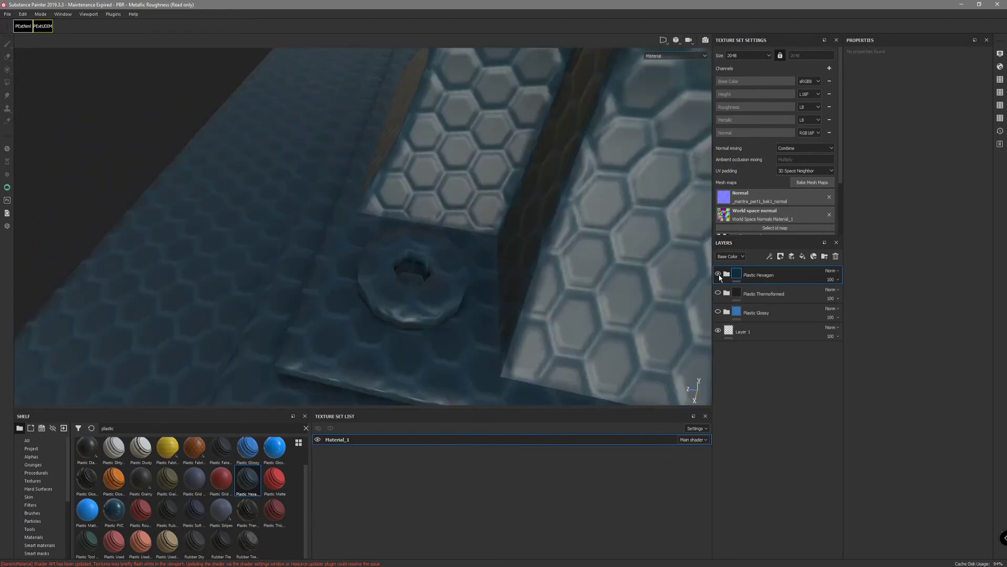
left_click(718, 274)
left_click_drag(438, 273, 463, 244, "alt")
right_click_drag(462, 243, 458, 263, "alt")
left_click_drag(457, 263, 395, 282, "alt")
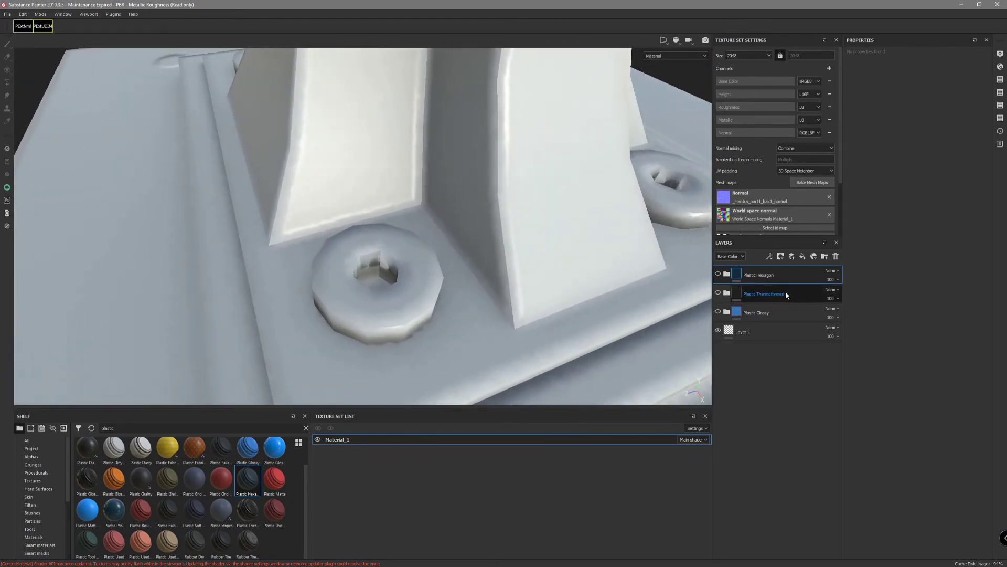
Step: Add a fill layer limited to the normal channel and remove the Normal mesh map from the texture set
left_click(803, 257)
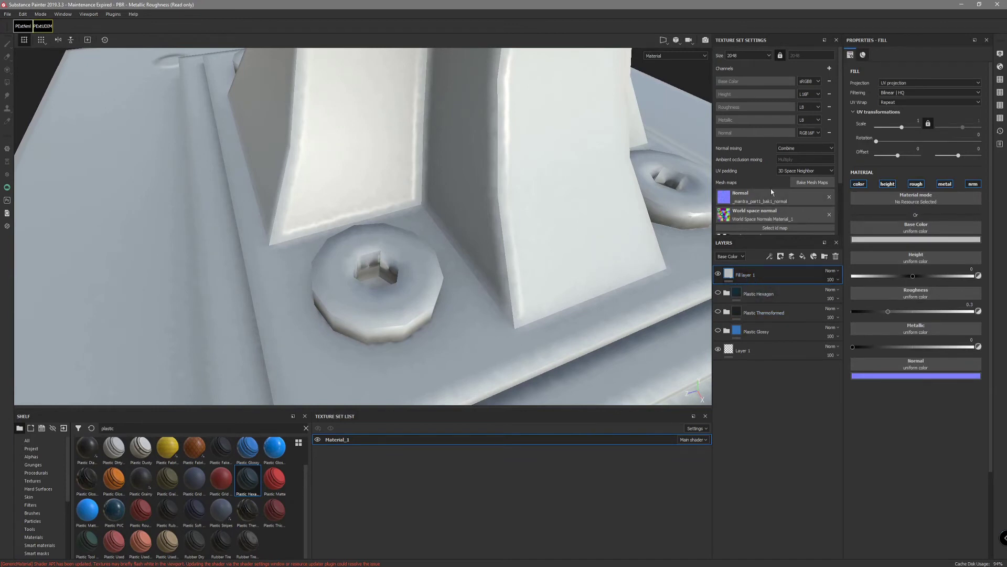
left_click(829, 198)
left_click(912, 187)
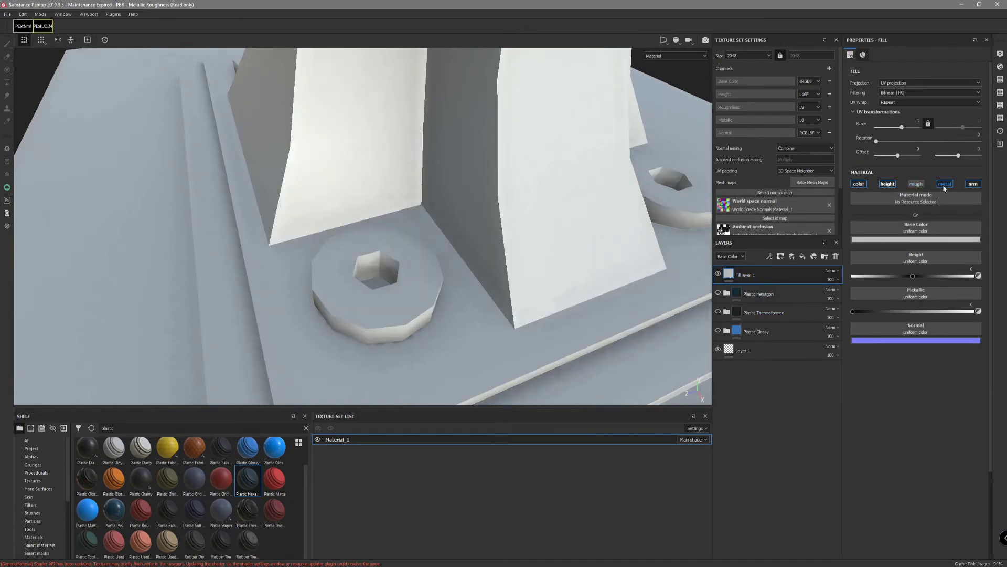
left_click(945, 186)
left_click(887, 186)
left_click(860, 186)
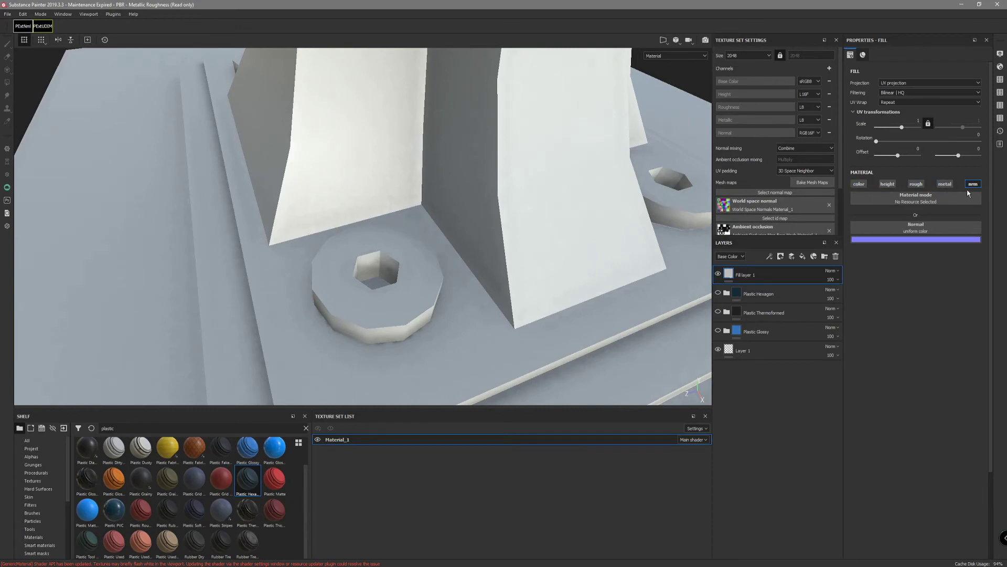
Step: Assign the _mantra_part1_bak1_normal texture to the fill layer's normal channel
left_click(930, 223)
left_click(986, 264)
scroll(607, 206, "down", 5)
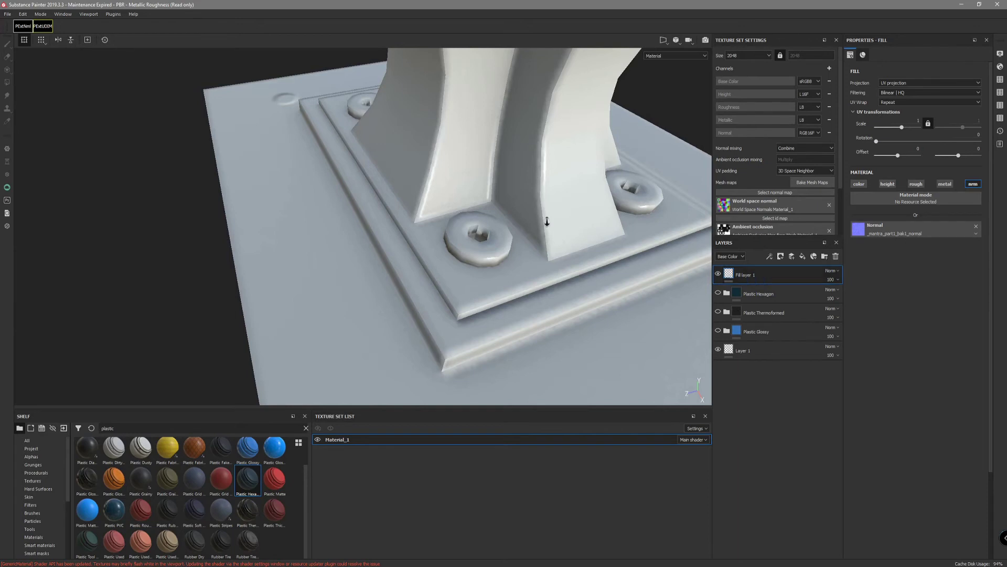
Step: Examine the fill layer's baked edge rounding on the pedestal, its base plate and the bolt's hexagonal hole
right_click_drag(547, 221, 480, 216, "alt")
left_click_drag(480, 216, 457, 112, "alt")
middle_click_drag(457, 112, 465, 215, "alt")
left_click_drag(465, 216, 502, 149, "alt")
right_click_drag(502, 148, 577, 210, "alt")
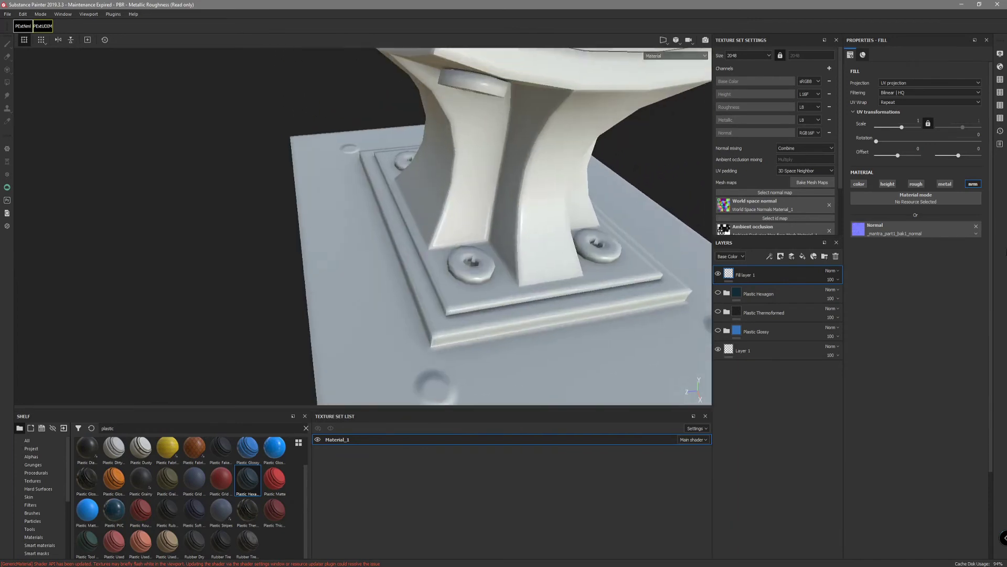
left_click_drag(577, 210, 616, 283, "alt")
right_click_drag(616, 283, 498, 262, "alt")
left_click_drag(498, 262, 511, 288, "alt")
right_click_drag(510, 288, 827, 262, "alt")
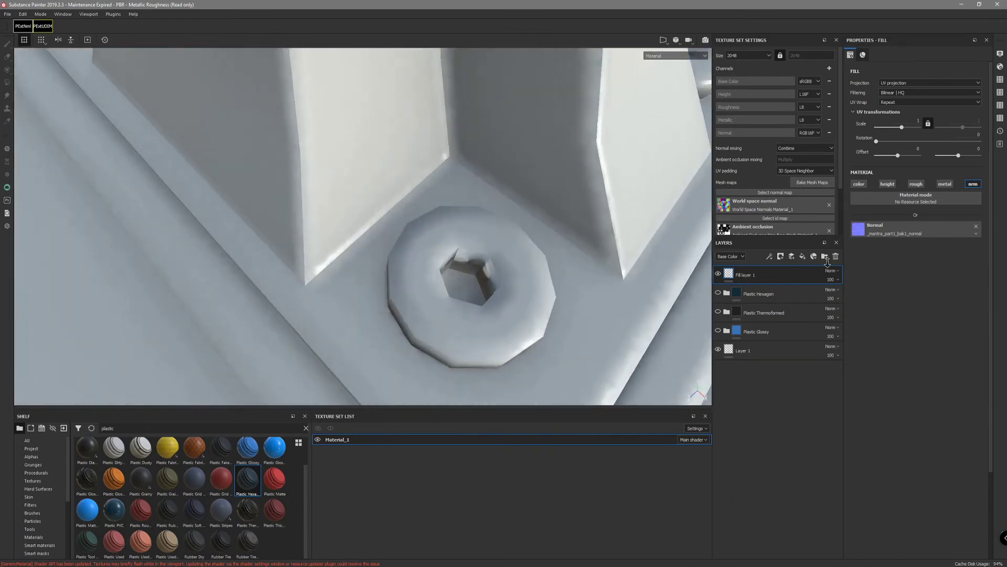
left_click_drag(593, 257, 496, 272, "alt")
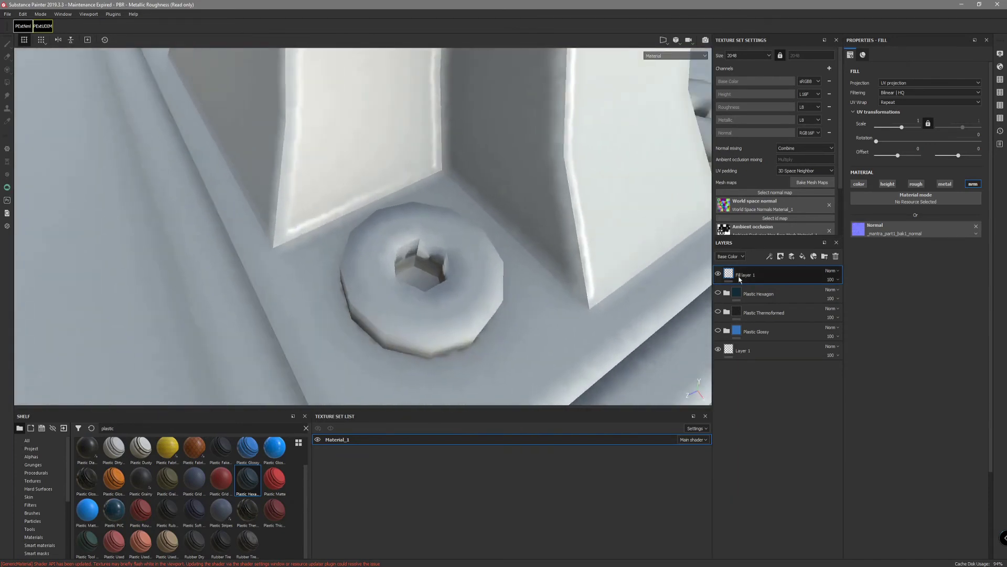
Step: Add a white mask to Fill layer 1 and mask out the bolt hole's inner faces with black quad polygon fill
left_click(781, 257)
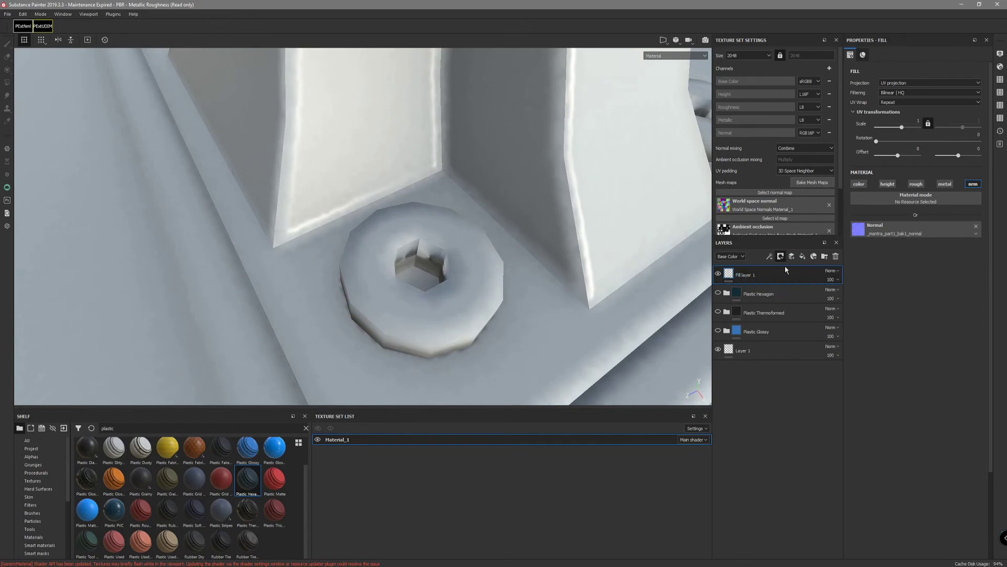
left_click(786, 269)
left_click_drag(577, 257, 493, 247, "alt")
right_click_drag(416, 236, 507, 250, "alt")
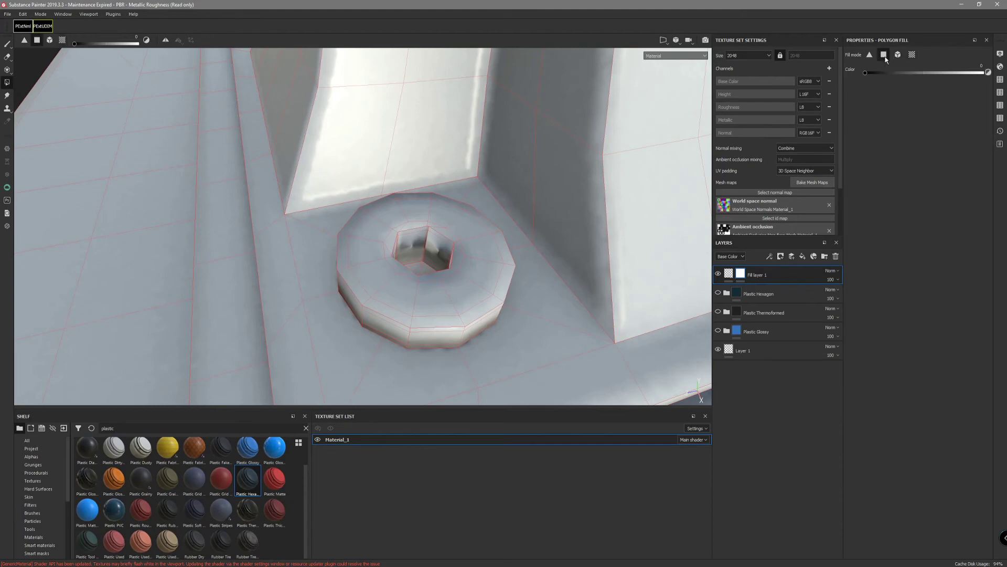
left_click_drag(441, 252, 555, 259, "alt")
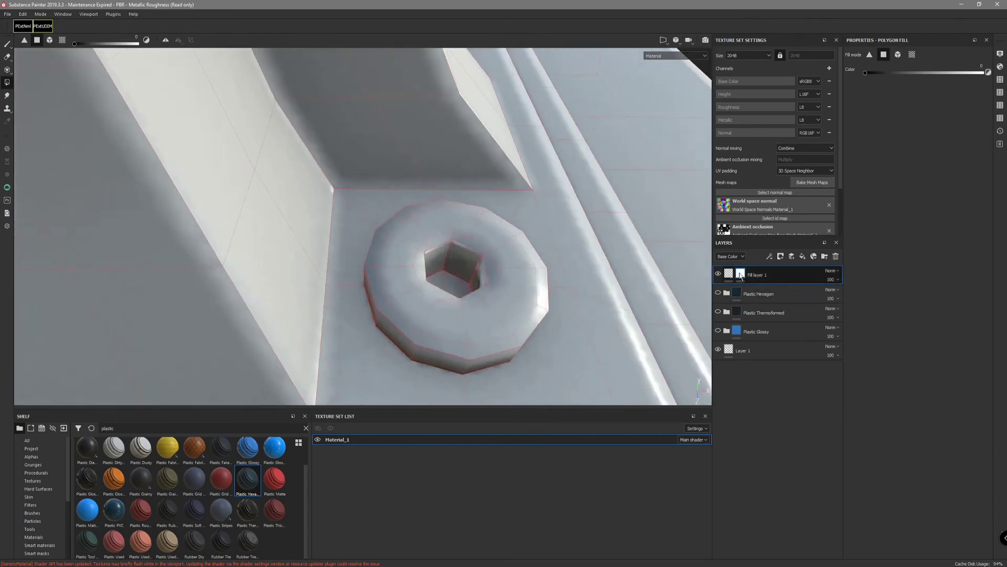
Step: Display the fill layer's mask and refine the black polygon fill on the inner walls of the bolt's hexagonal hole
left_click(745, 280, "alt")
left_click_drag(674, 276, 535, 277, "alt")
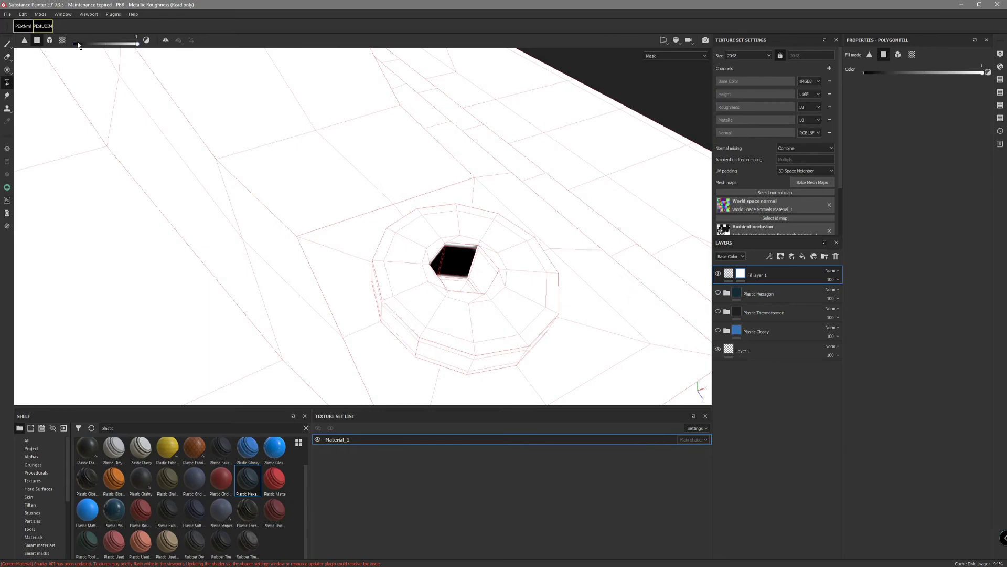
left_click_drag(467, 283, 398, 247, "alt")
middle_click_drag(398, 247, 378, 213, "alt")
left_click_drag(378, 213, 454, 250, "alt")
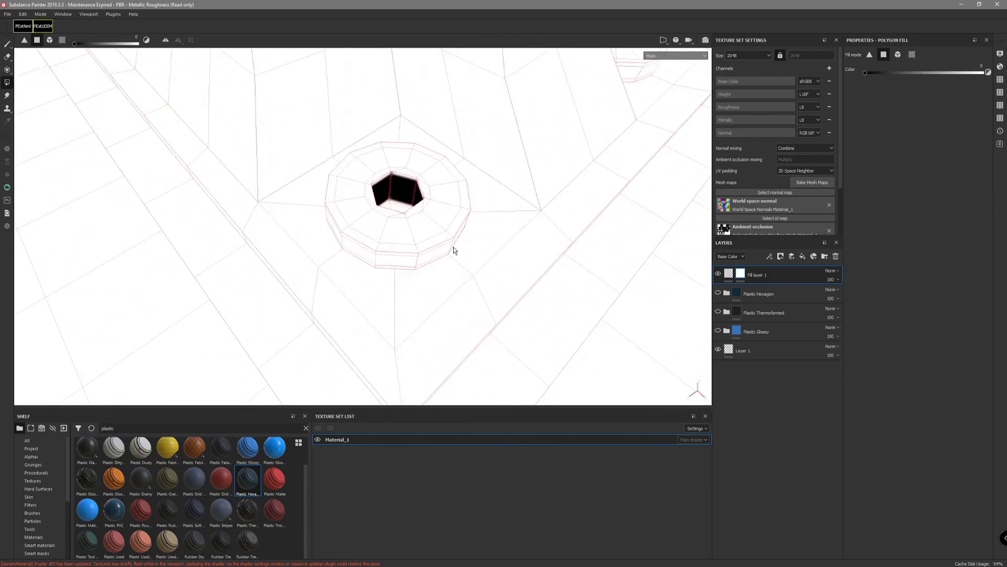
middle_click_drag(493, 256, 509, 301, "alt")
Step: Return to the material view, show the Plastic Hexagon layer, and examine the bolts on the pedestal base
left_click(729, 277)
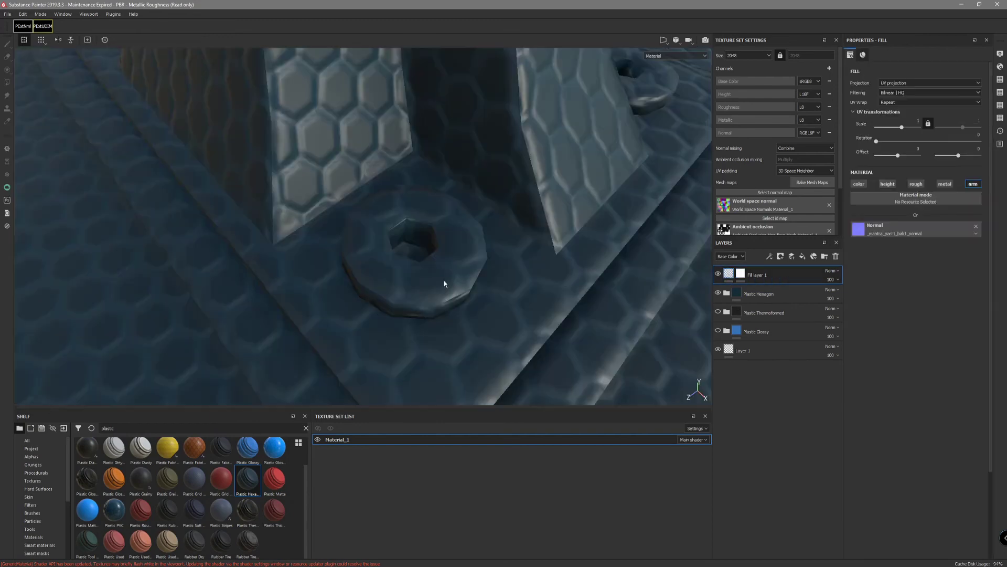
left_click_drag(444, 283, 391, 299, "alt")
middle_click_drag(363, 294, 387, 278, "alt")
left_click_drag(387, 279, 402, 249, "alt")
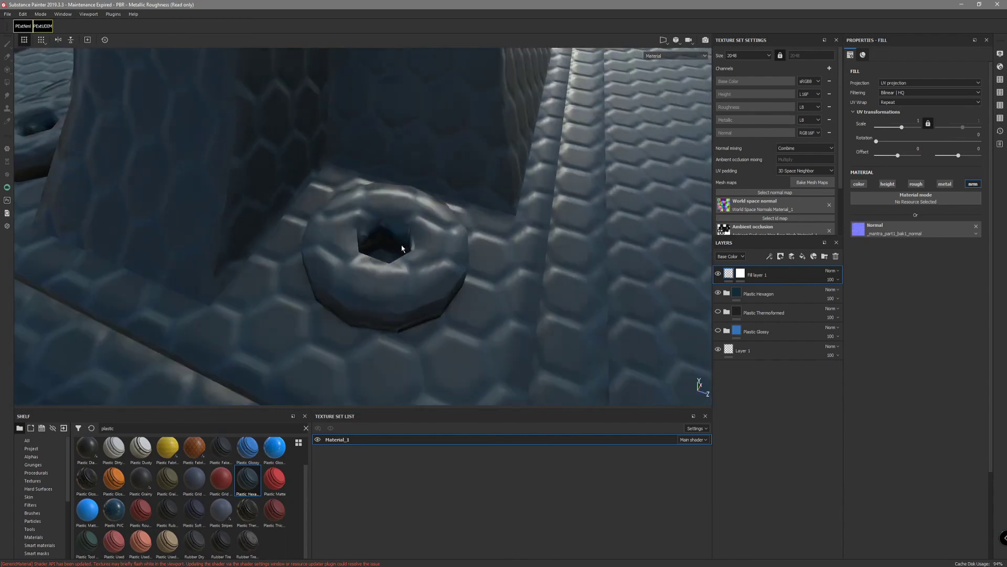
Step: Fill the inner walls of another pedestal bolt's hexagonal hole with black in the fill layer's mask
left_click(740, 275)
key("4")
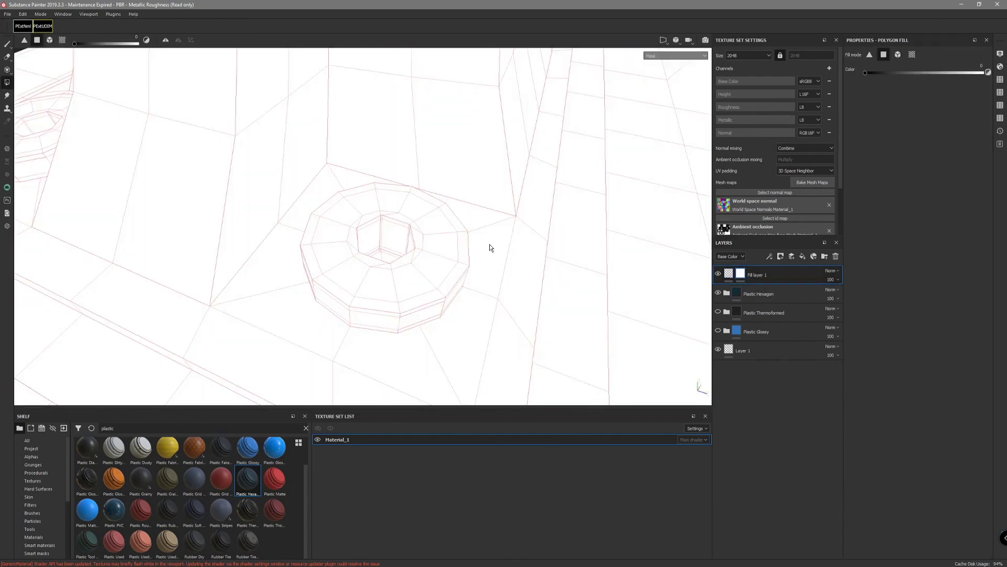
mouse_move(392, 238)
left_mouse_down("alt")
mouse_move(418, 232)
mouse_move(555, 259)
mouse_move(377, 225)
left_mouse_up("alt")
left_click_drag(447, 215, 312, 288, "alt")
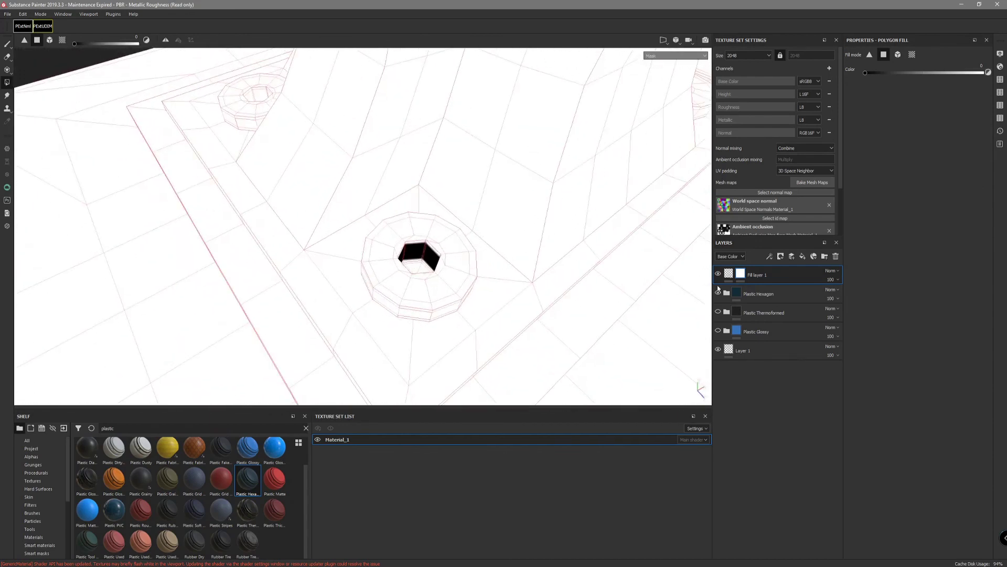
left_click(729, 273)
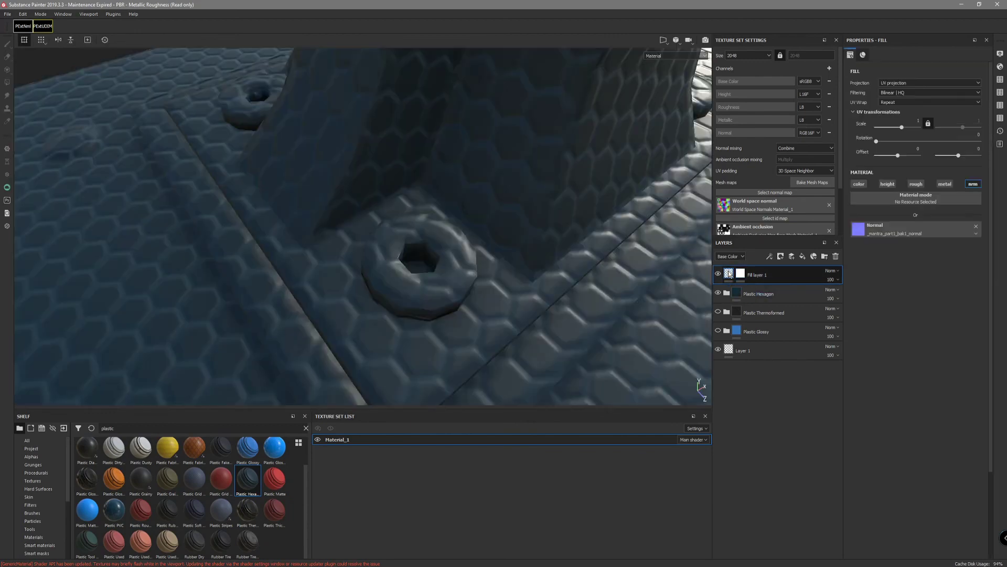